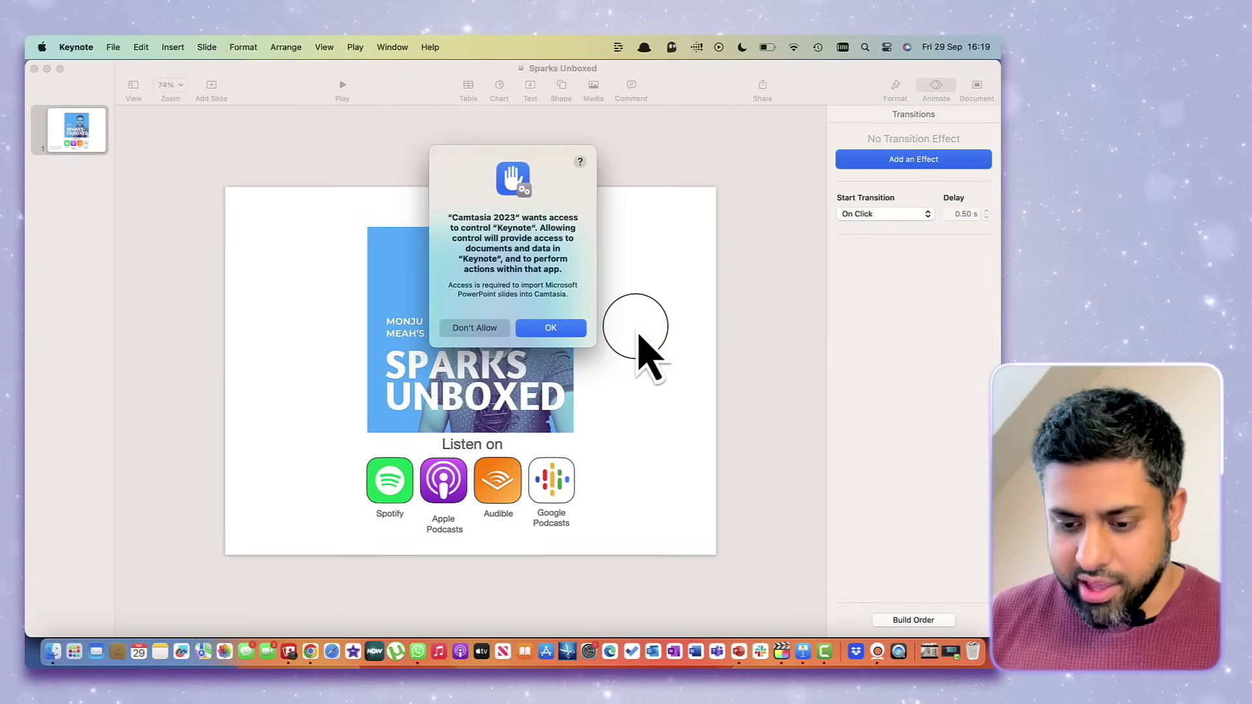
Step: Dismiss the Camtasia access prompt and select the podcast artwork to view its bounce Move In build
click(546, 331)
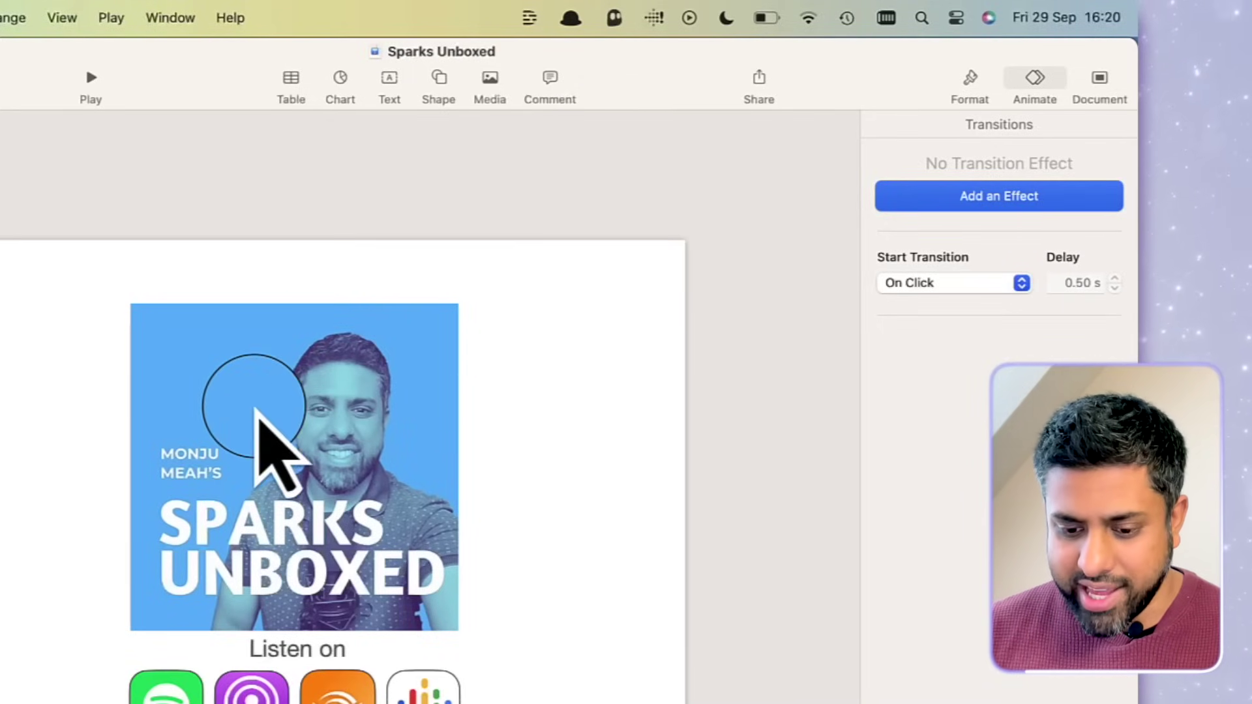
click(256, 409)
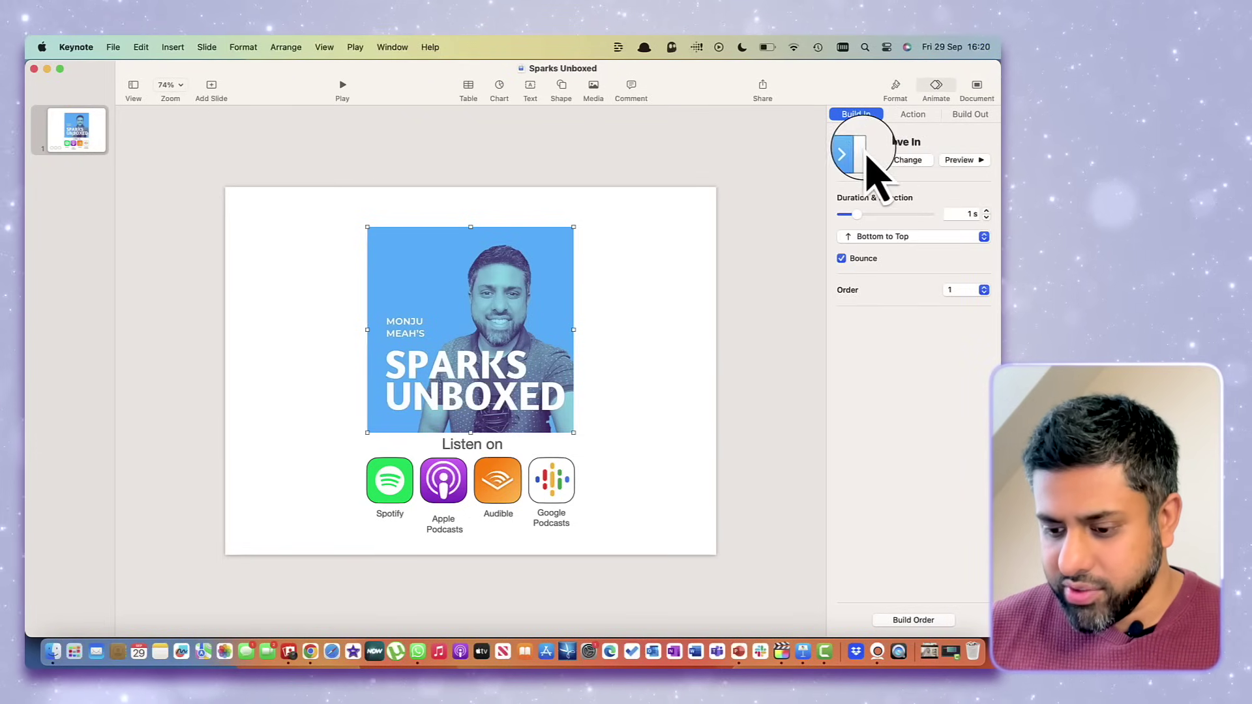
click(908, 163)
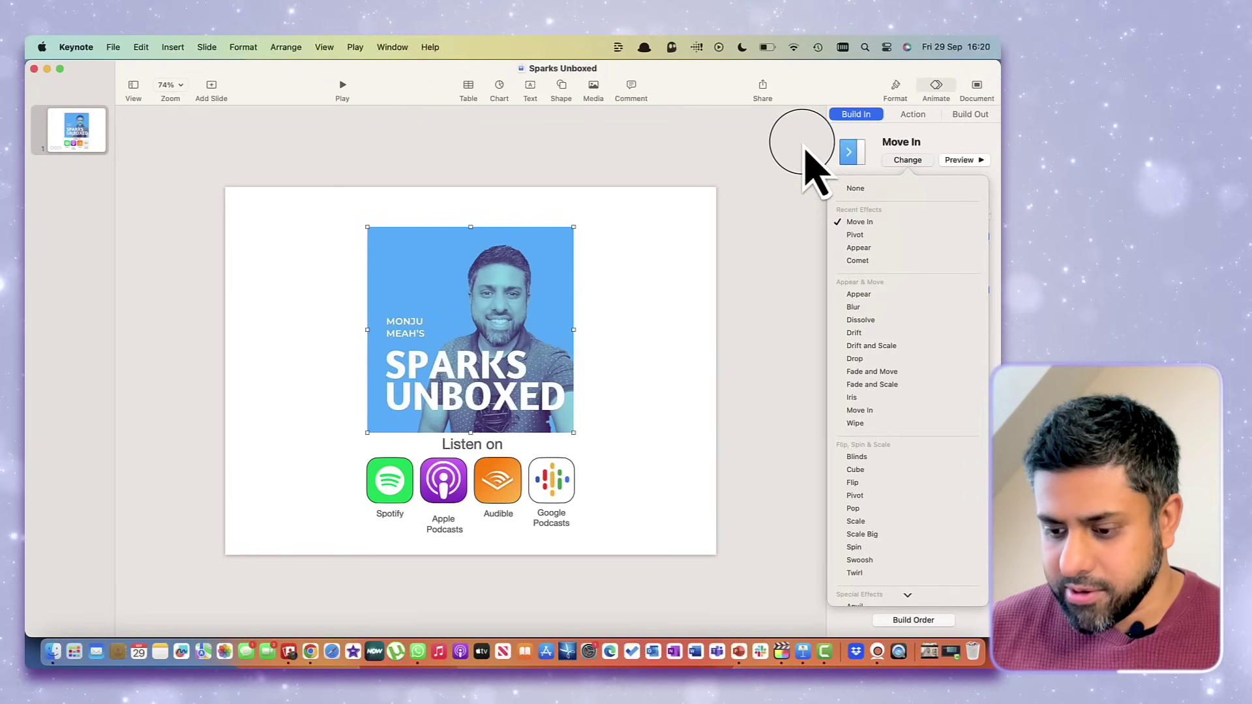
click(810, 160)
click(937, 94)
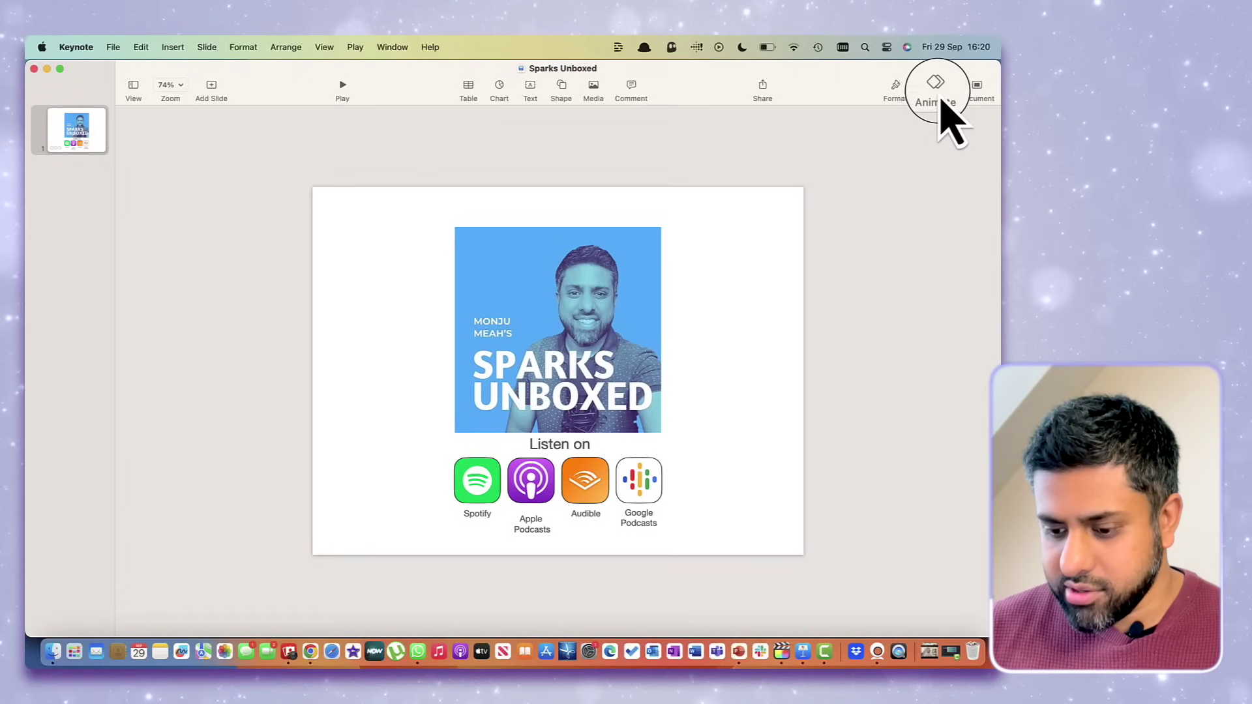
click(940, 98)
click(544, 290)
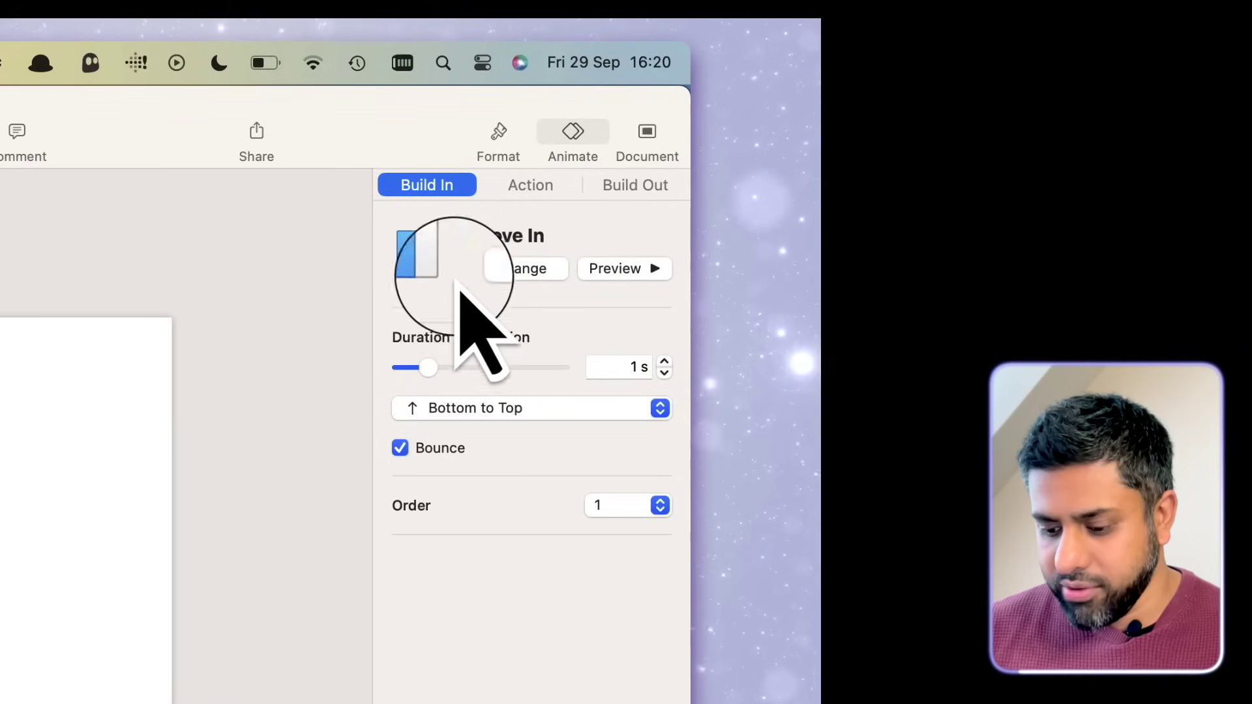
click(518, 270)
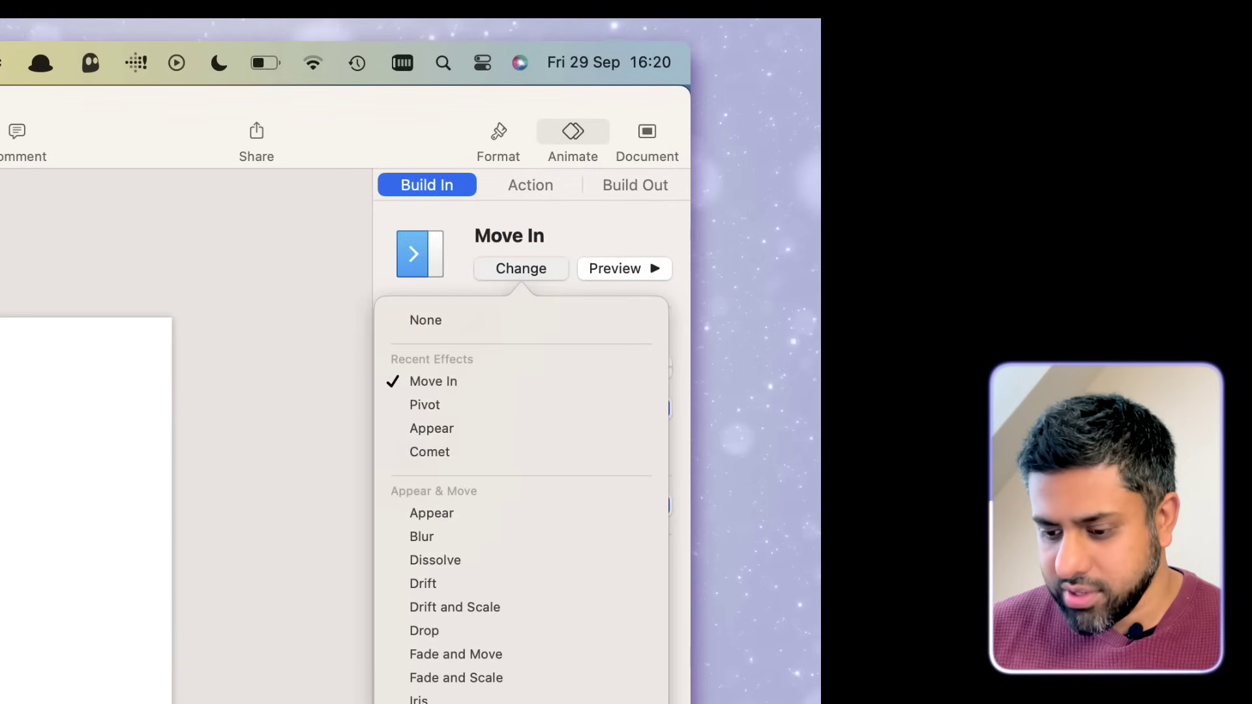
scroll(522, 522, down, 3)
scroll(522, 522, up, 3)
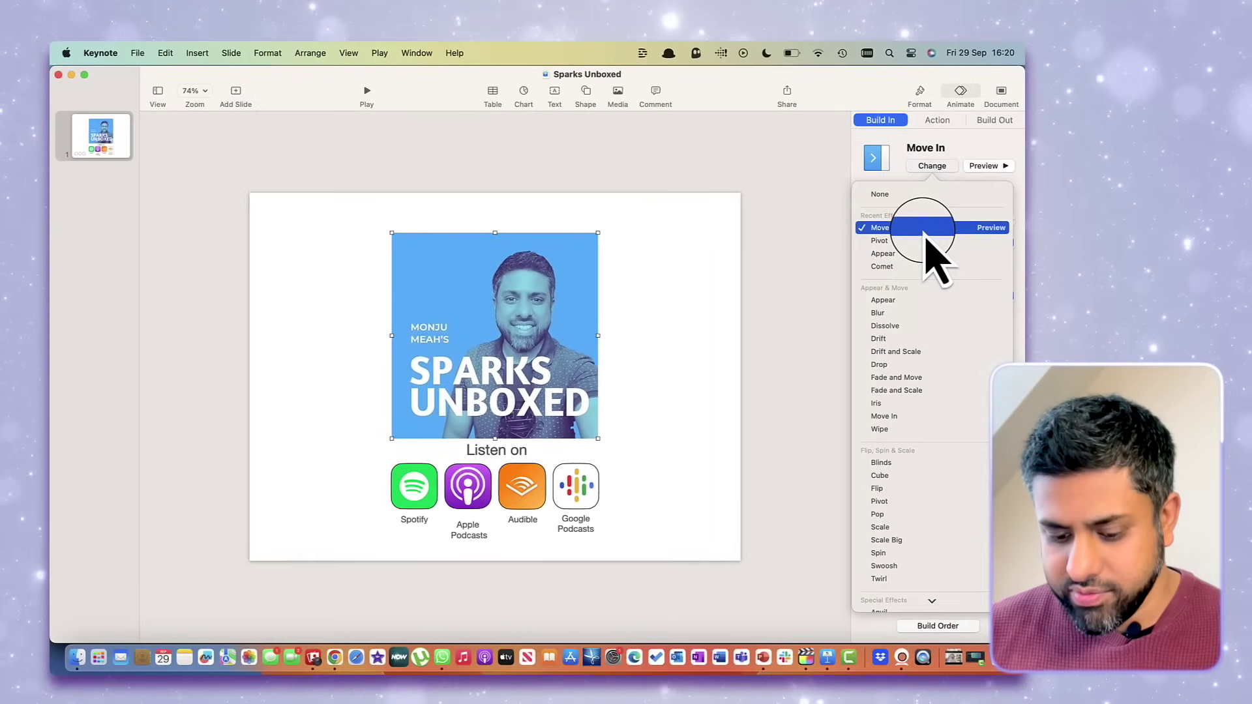
click(509, 381)
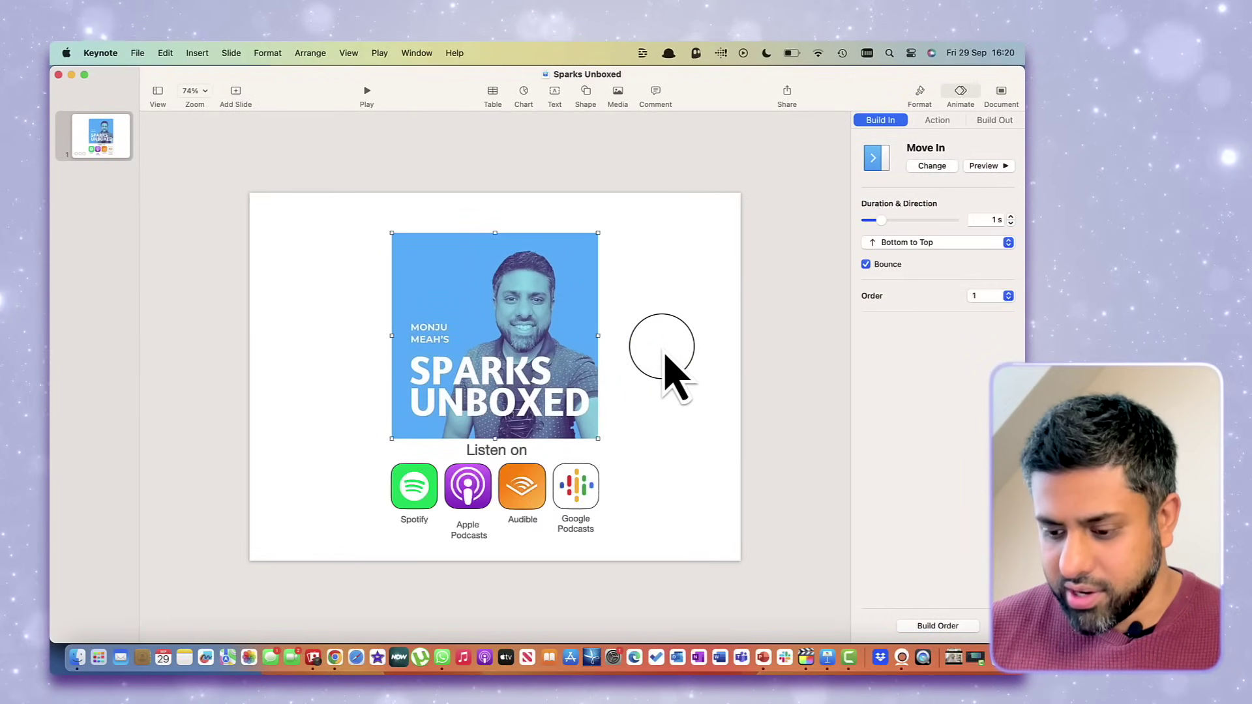
Step: Change the "Listen on" text's build-in effect to Fly In
click(683, 384)
click(508, 447)
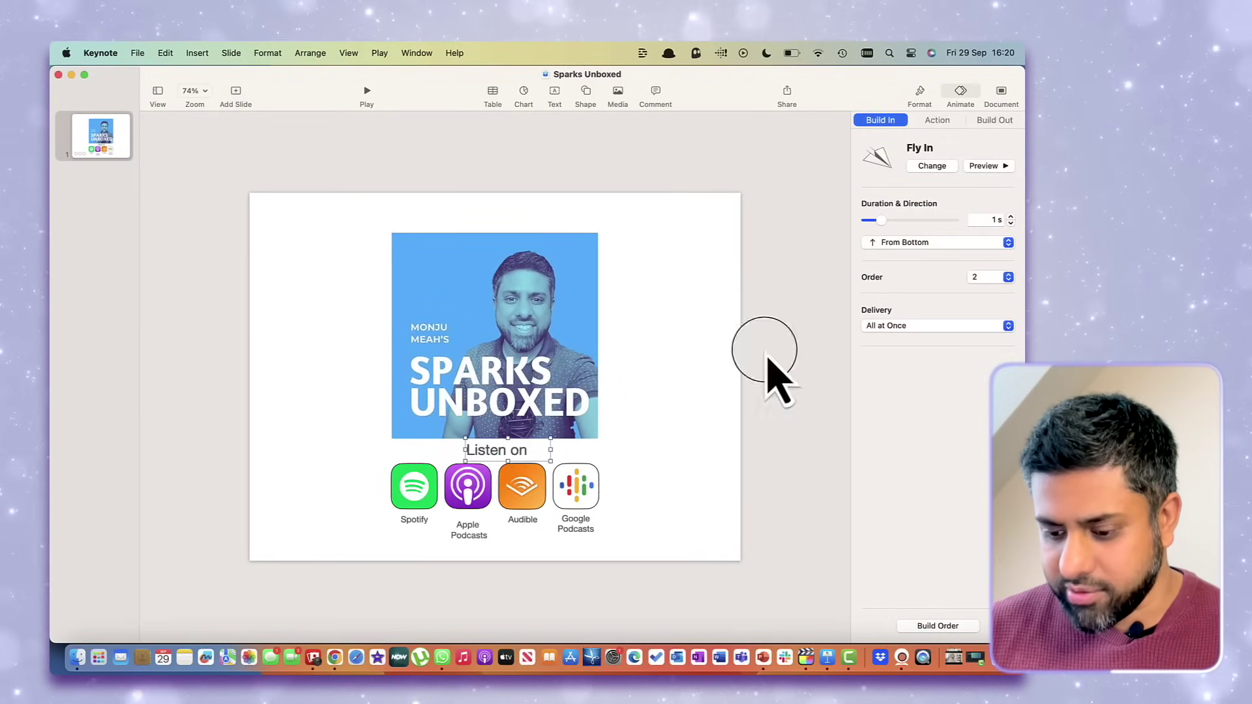
click(933, 164)
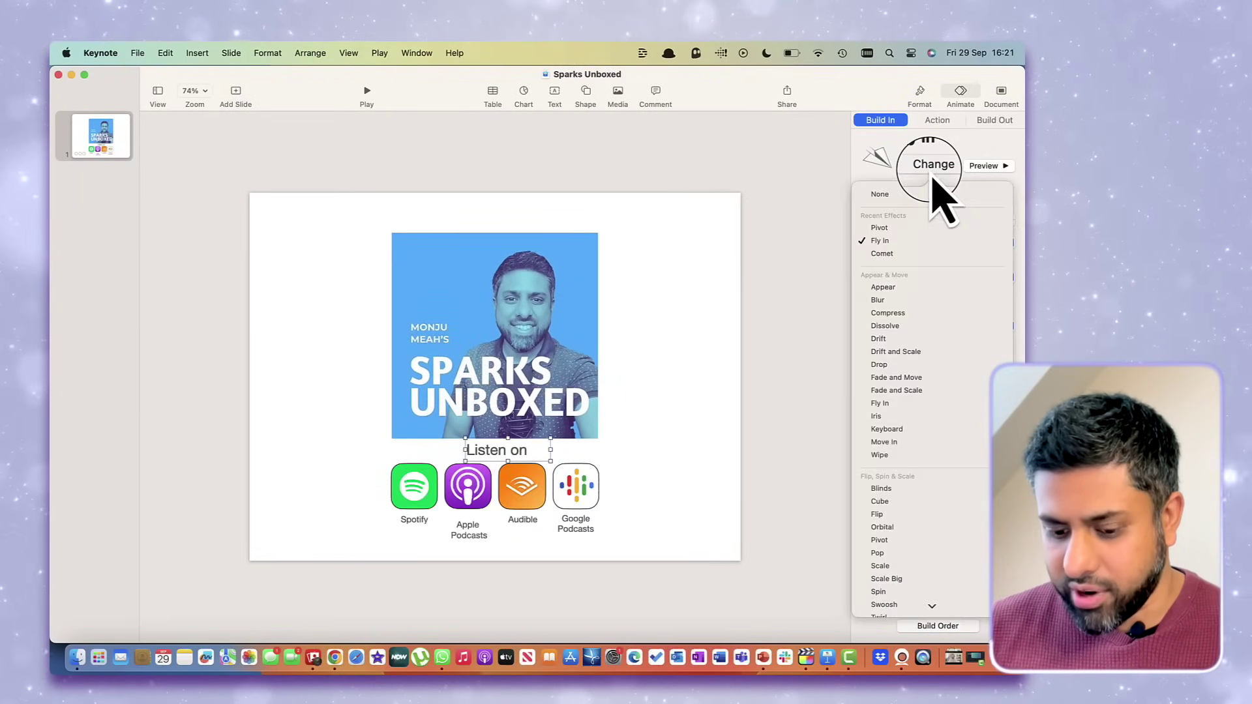
click(877, 241)
Step: Give the podcast icon group a Comet build-in, left to right, as build order 3
click(643, 436)
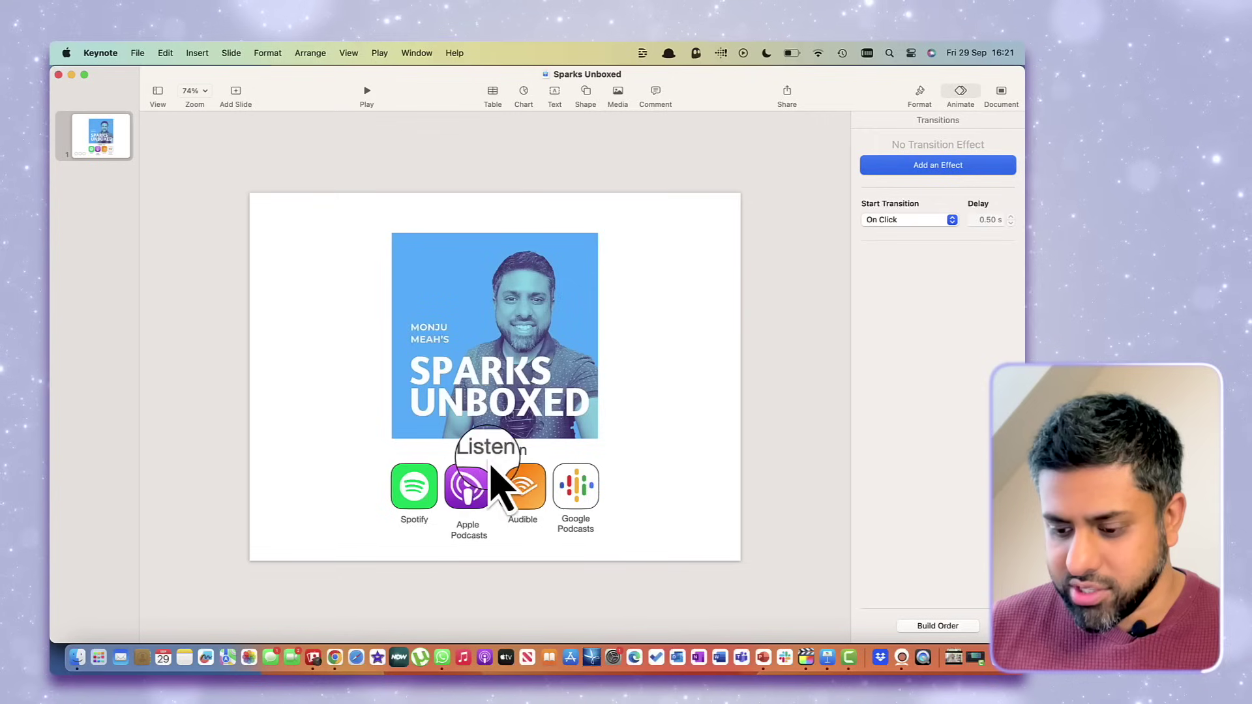
click(415, 499)
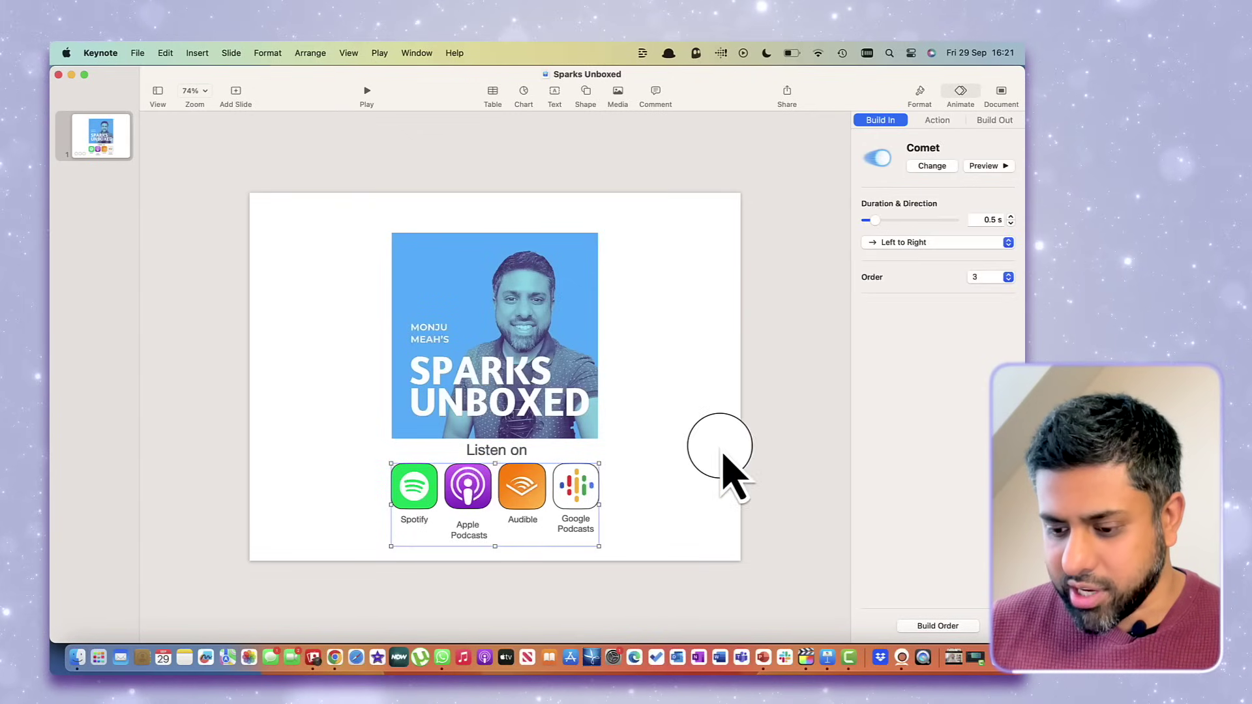
click(935, 171)
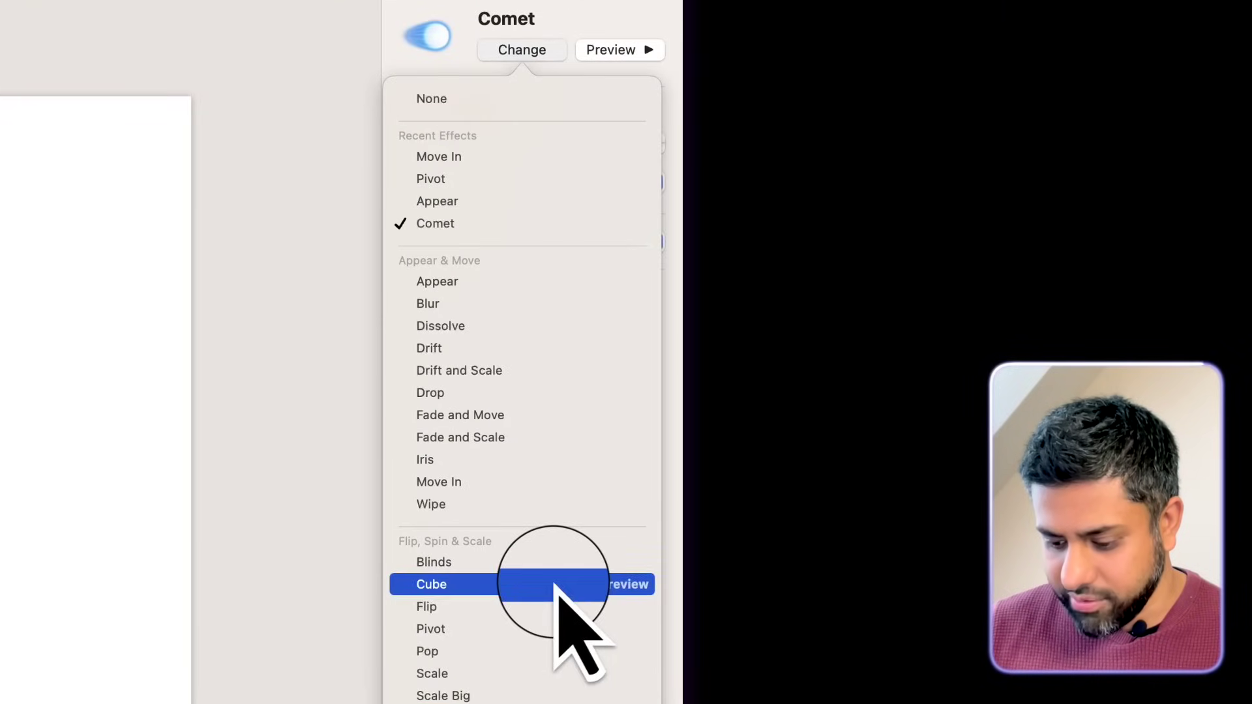
scroll(664, 558, down, 5)
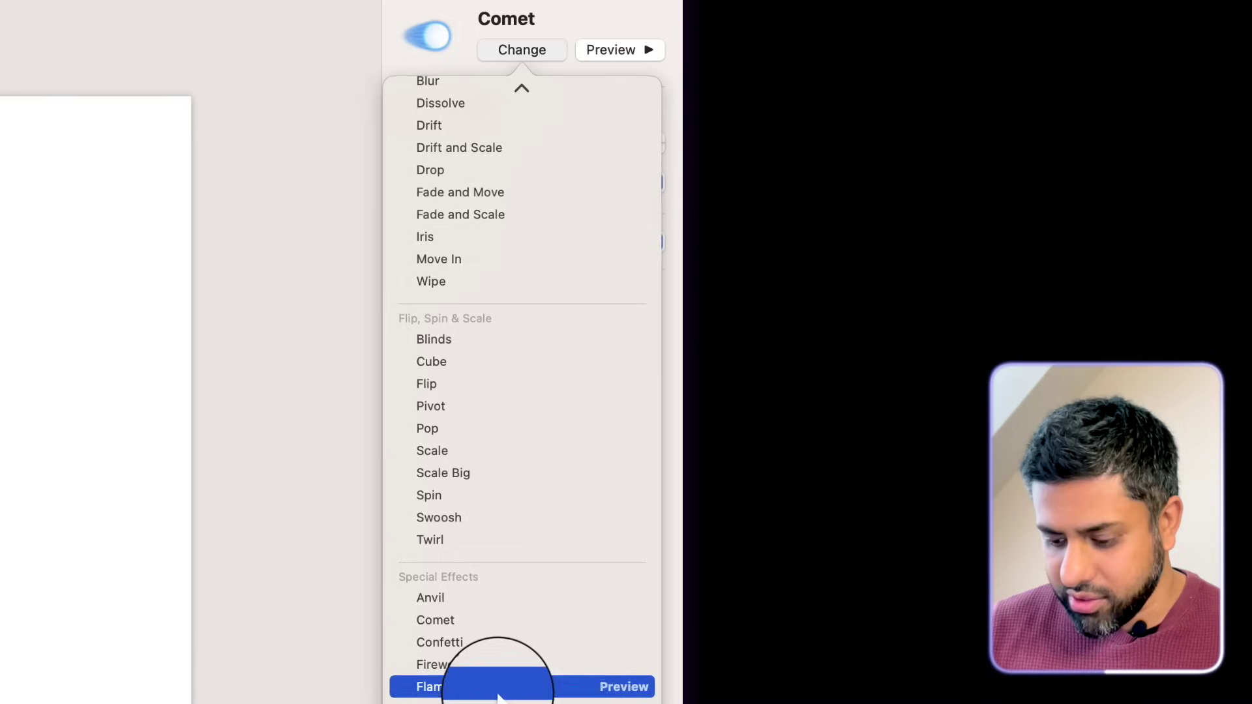
click(505, 623)
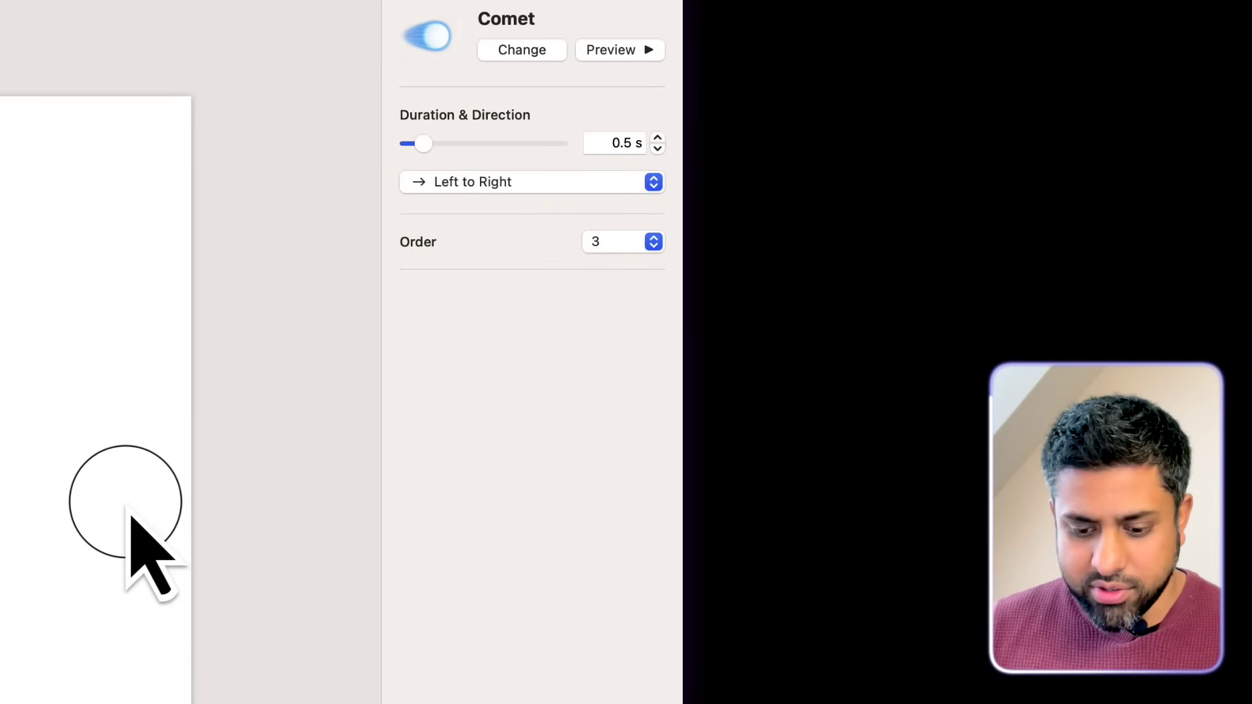
click(116, 479)
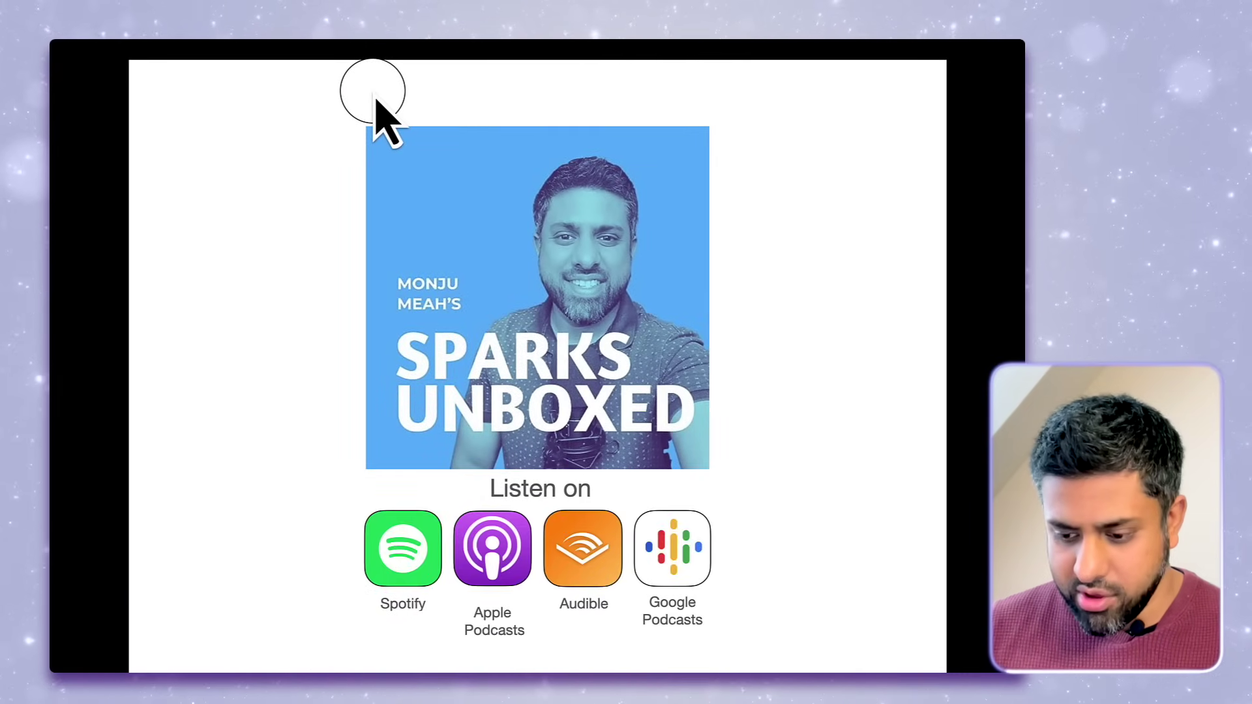
key(Escape)
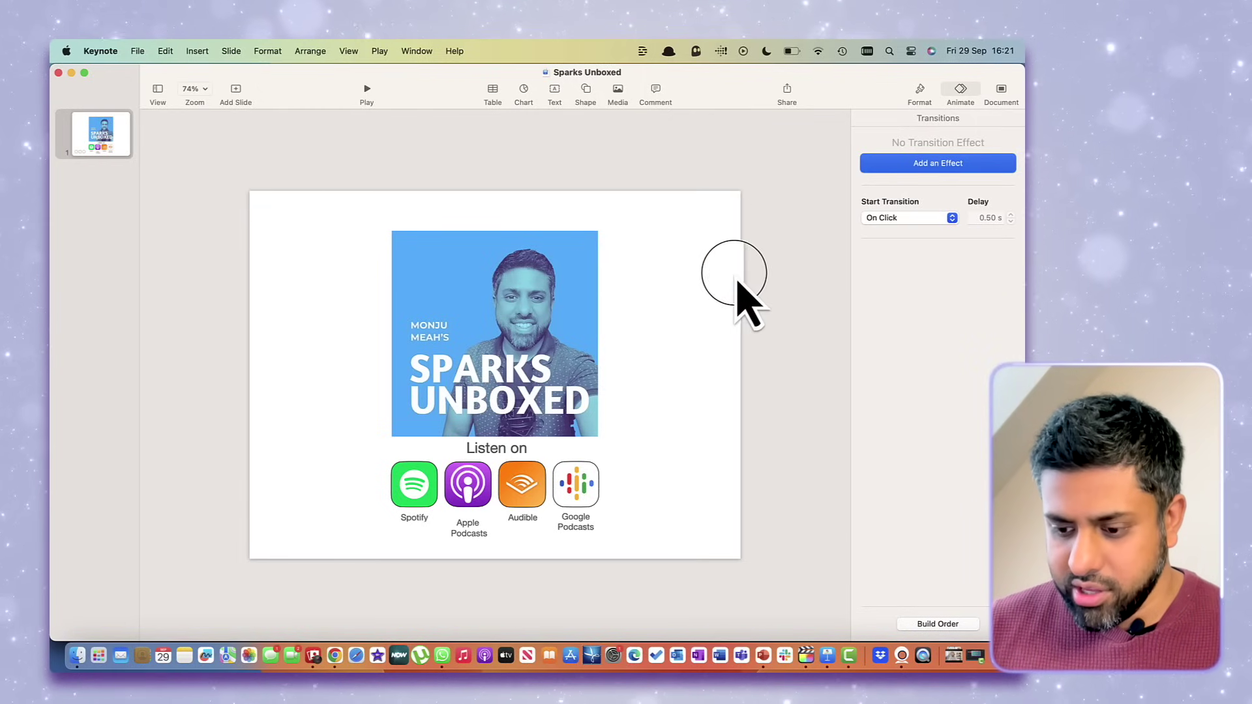
Step: Set the slide's background fill to No Fill so it shows black
click(920, 93)
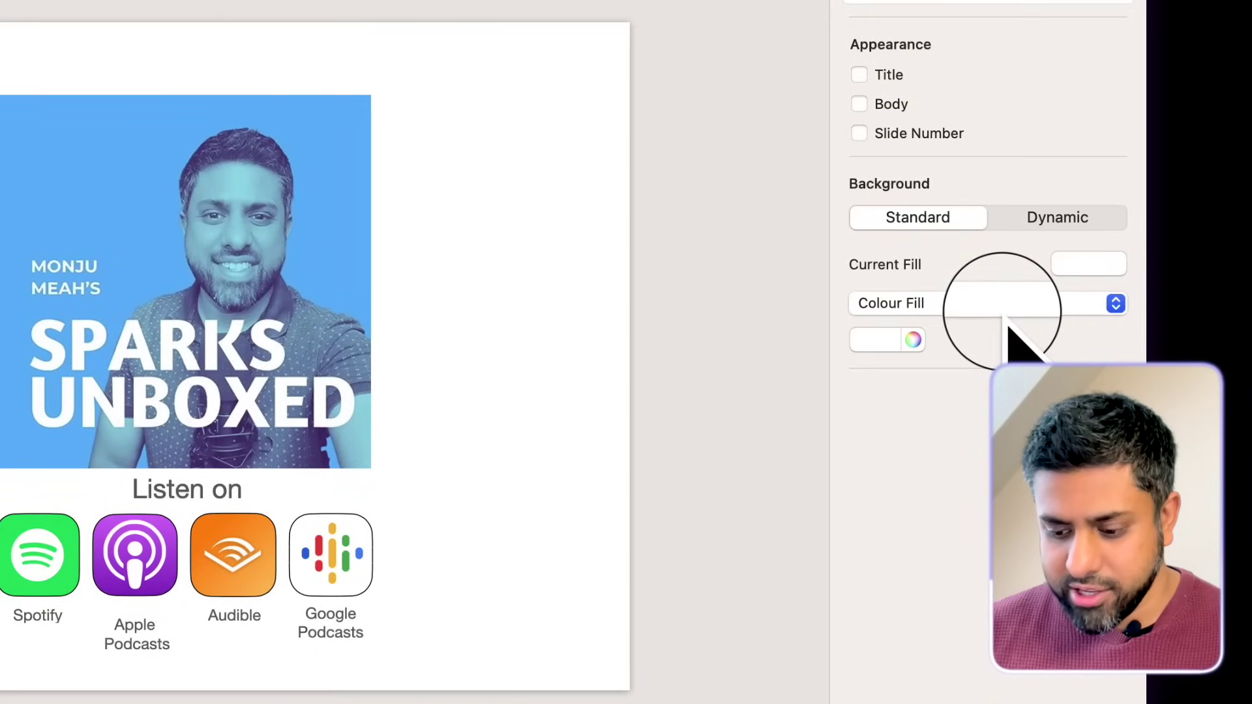
click(1010, 305)
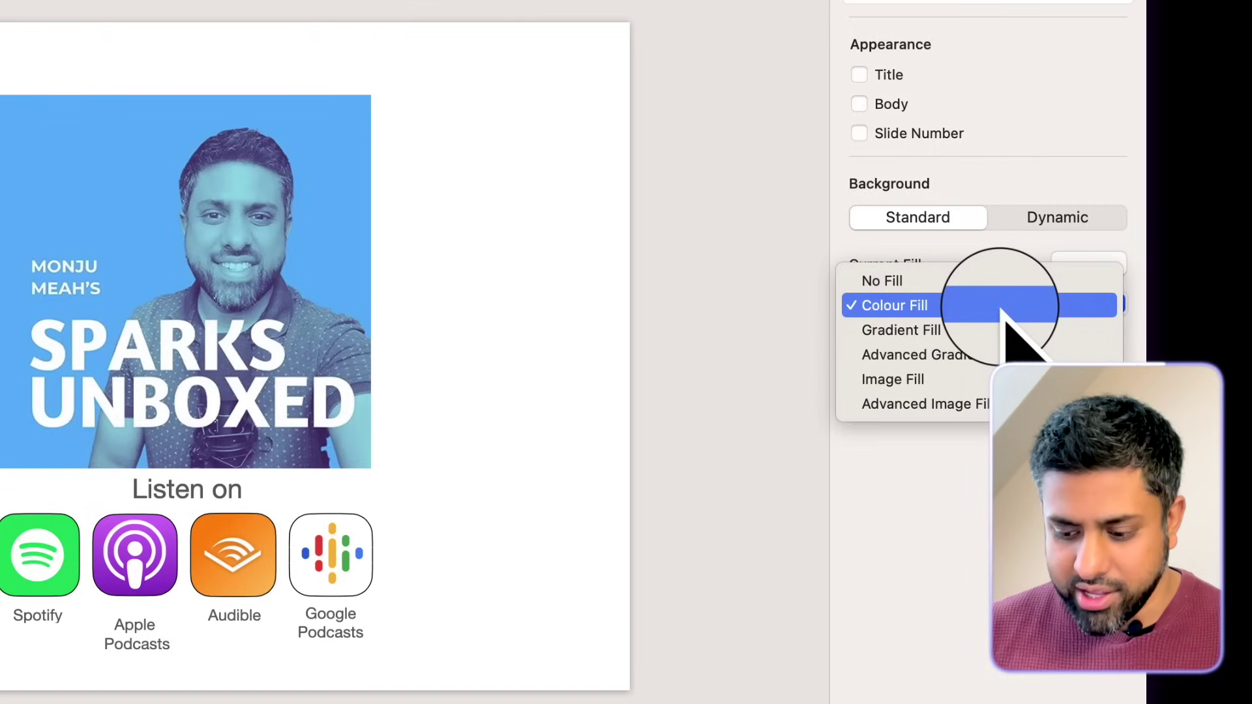
click(1048, 304)
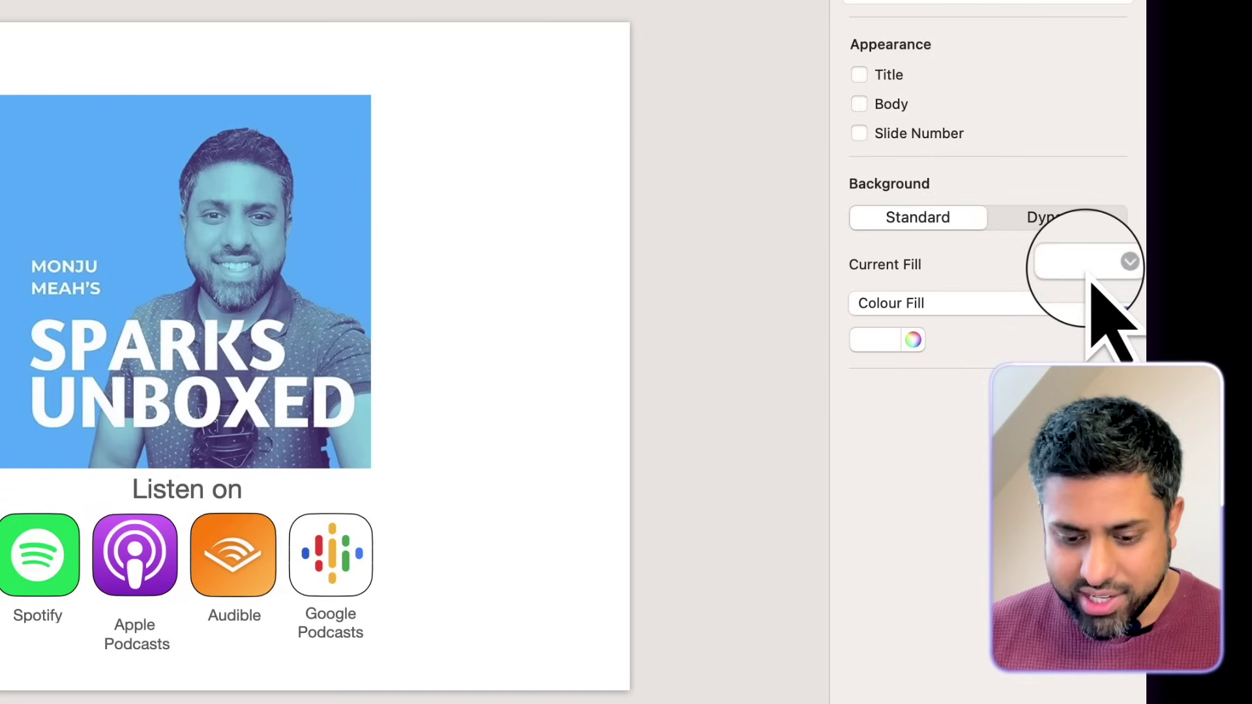
click(1009, 305)
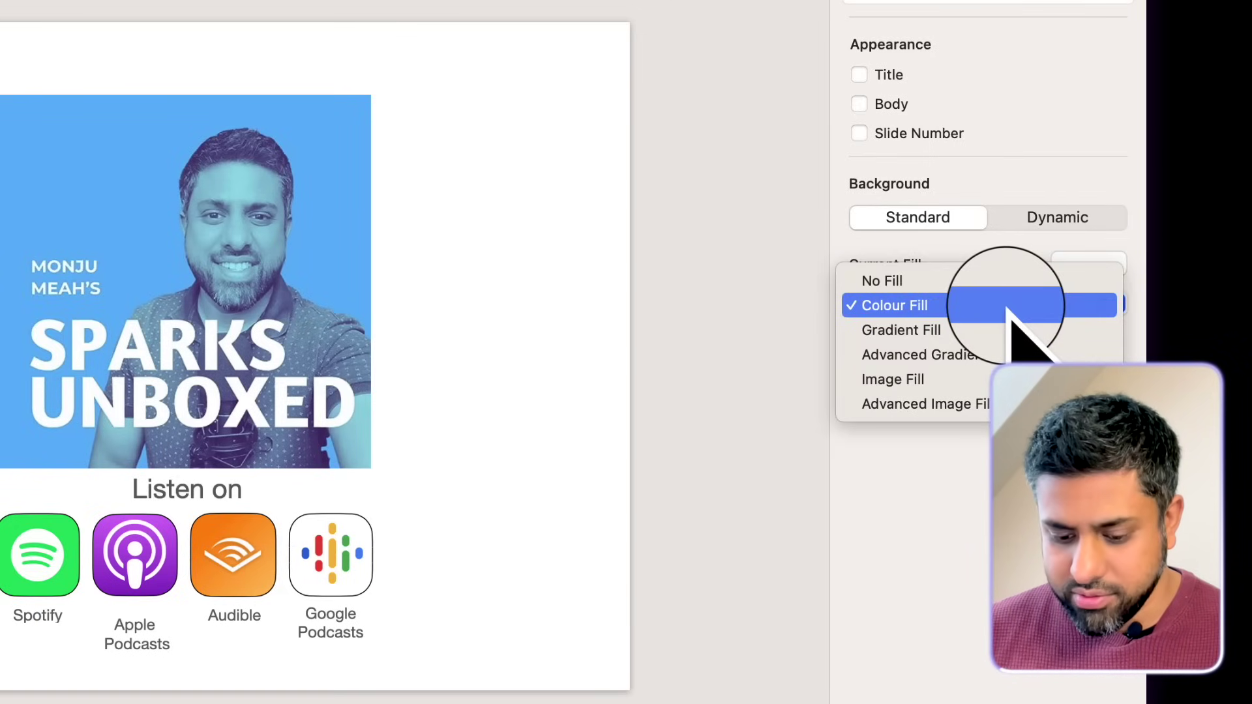
click(947, 282)
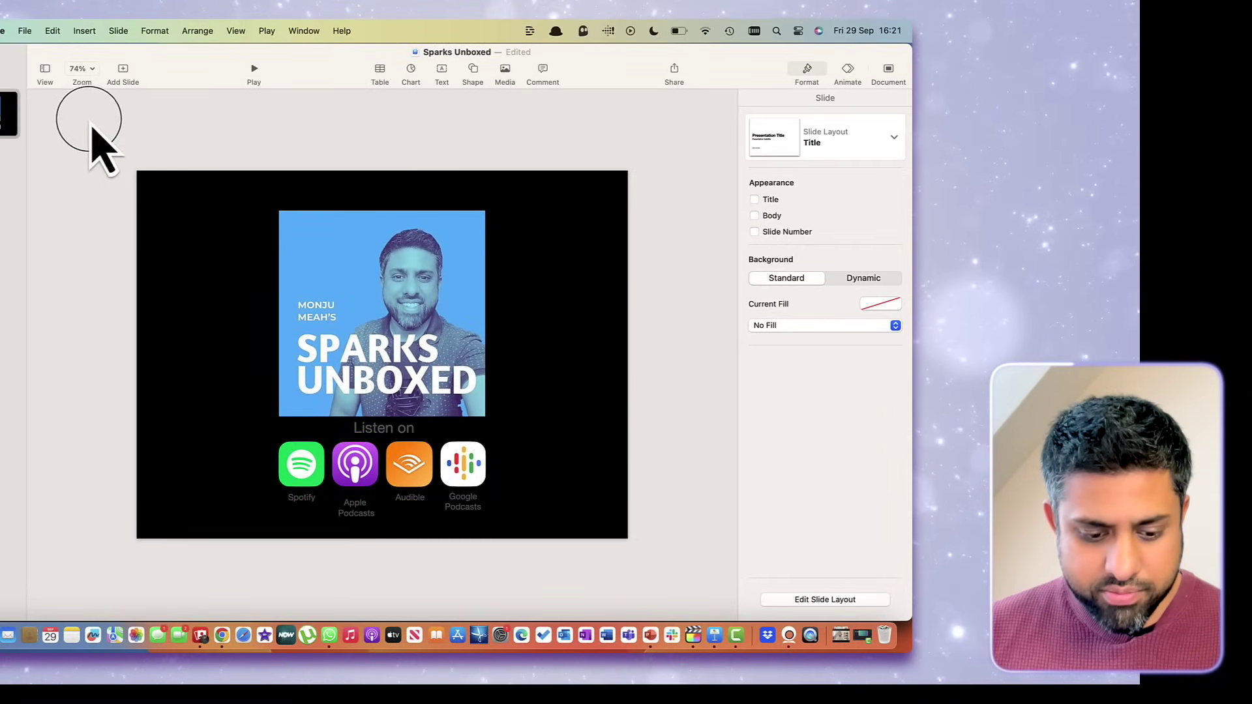
Step: Set up a 1920×1080, 30 FPS Apple ProRes 4444 movie export with transparent backgrounds
click(25, 30)
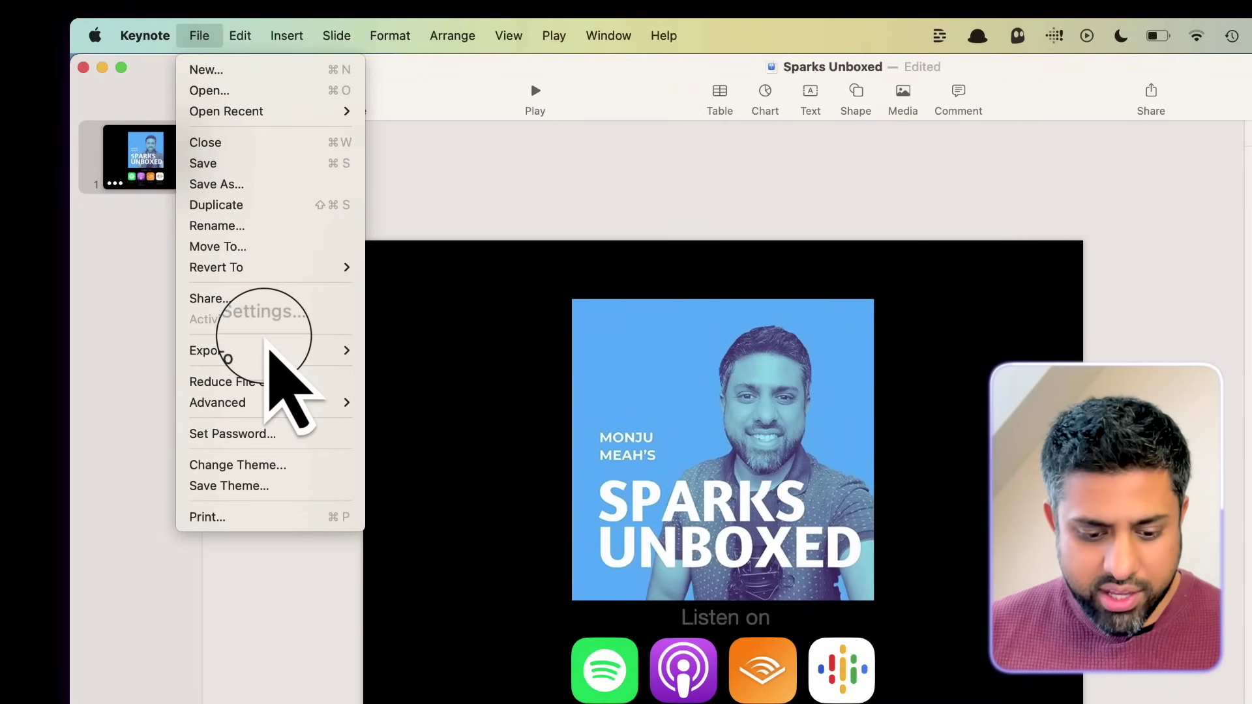
mouse_move(268, 349)
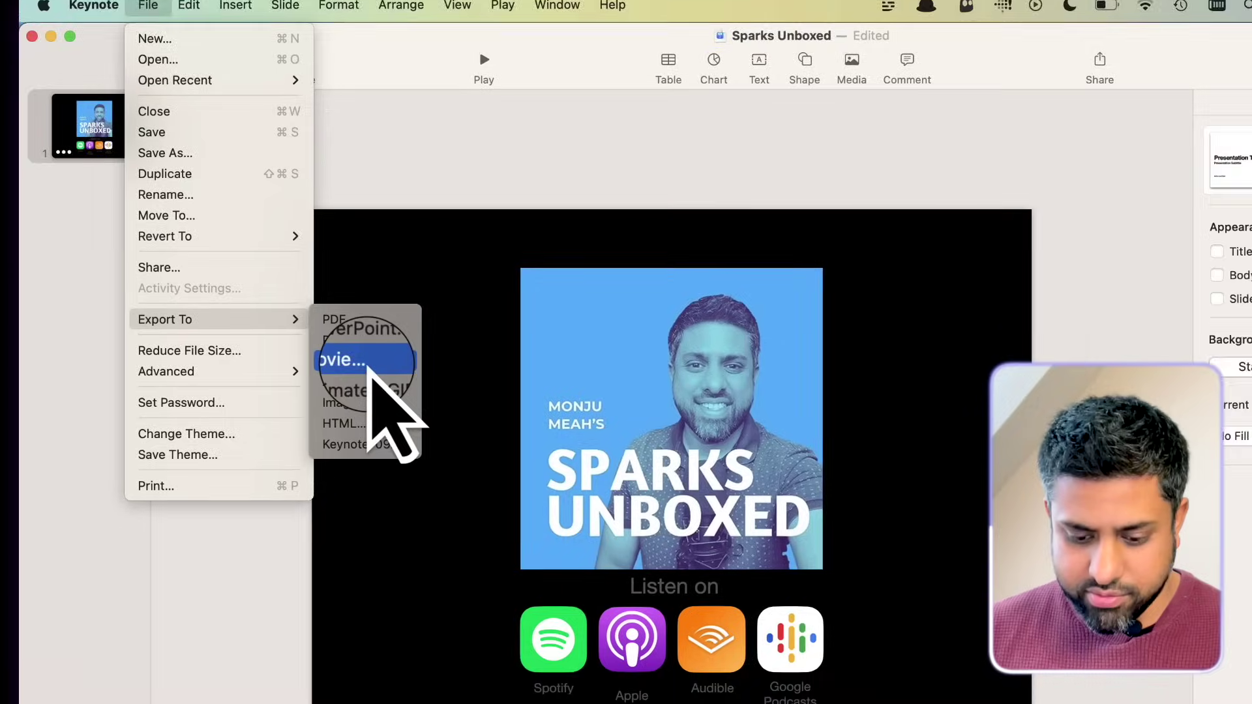
click(410, 392)
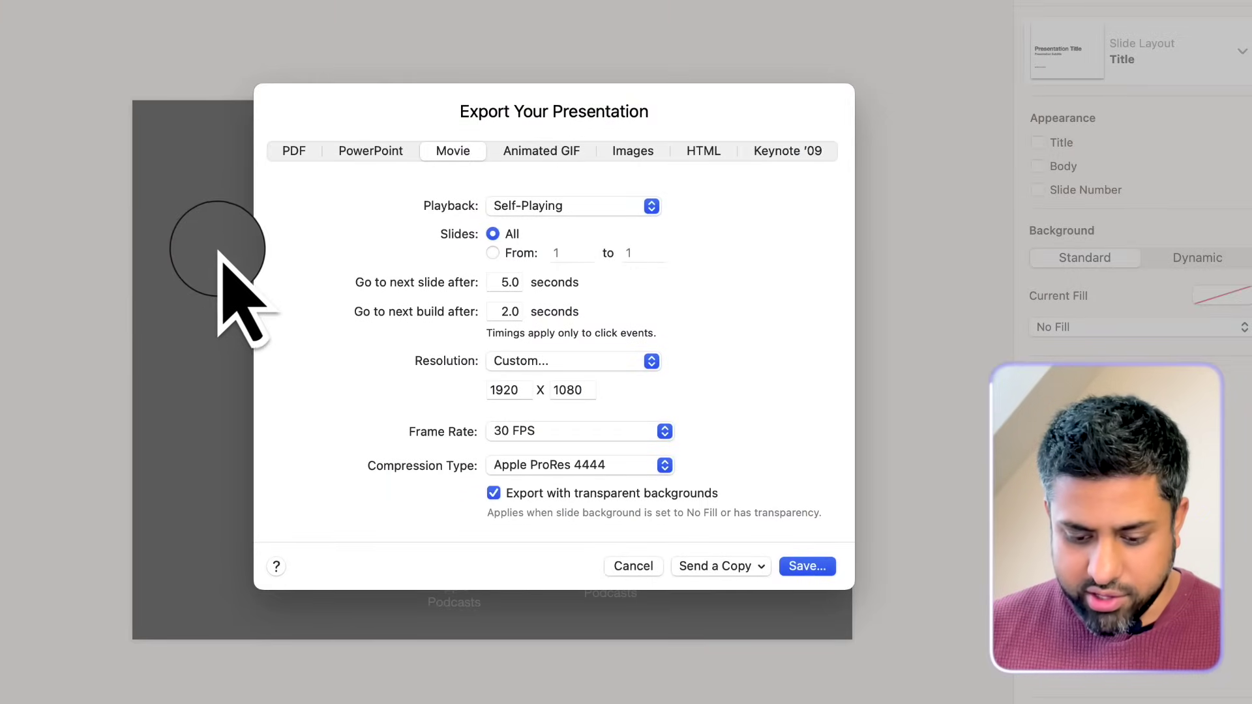
click(667, 467)
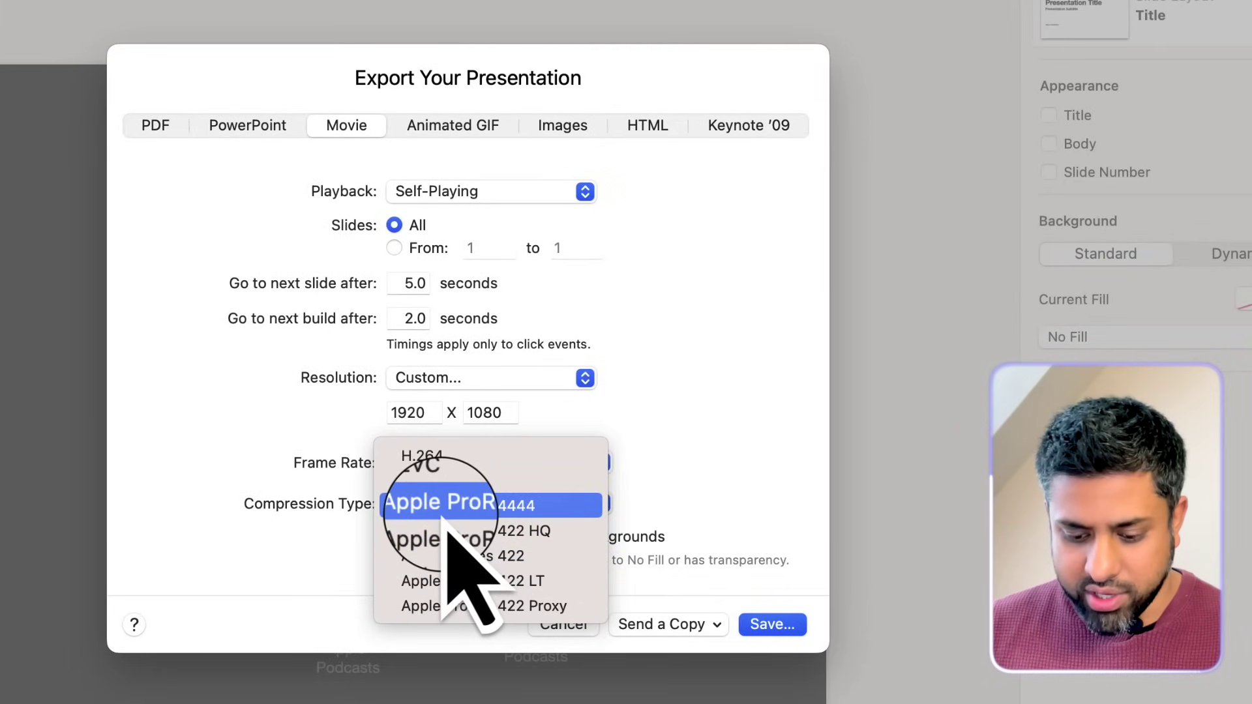
click(448, 516)
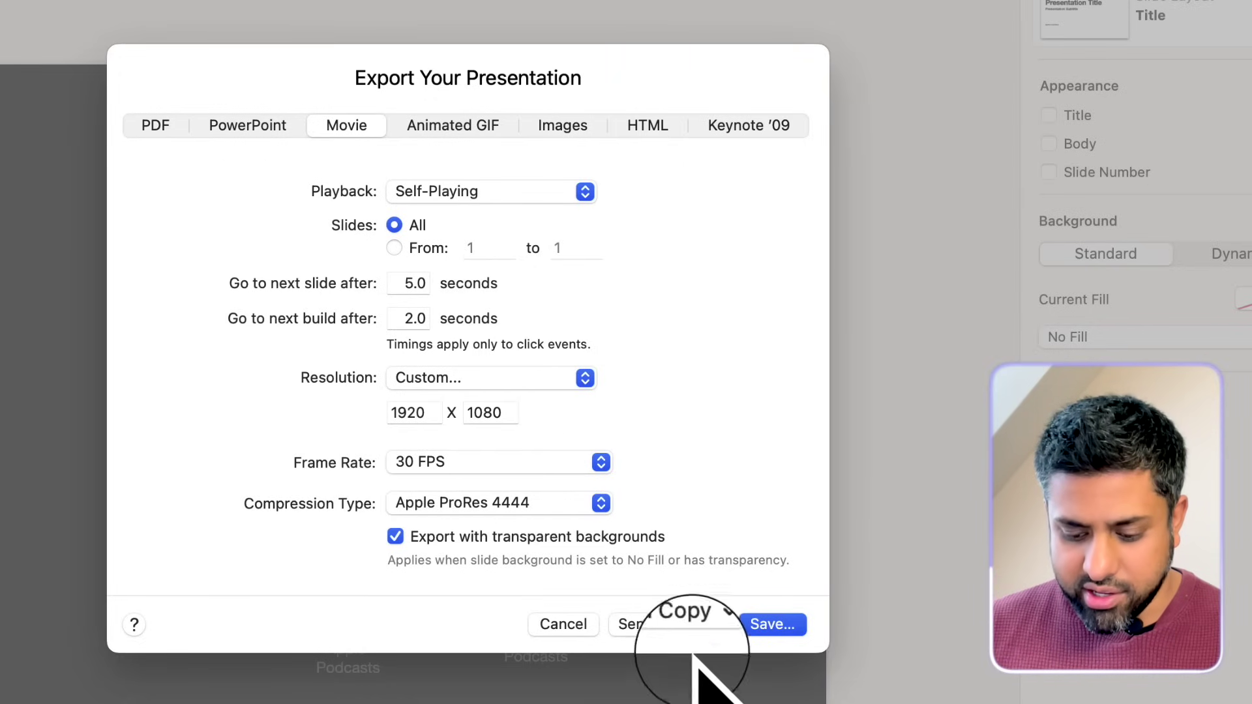
click(707, 630)
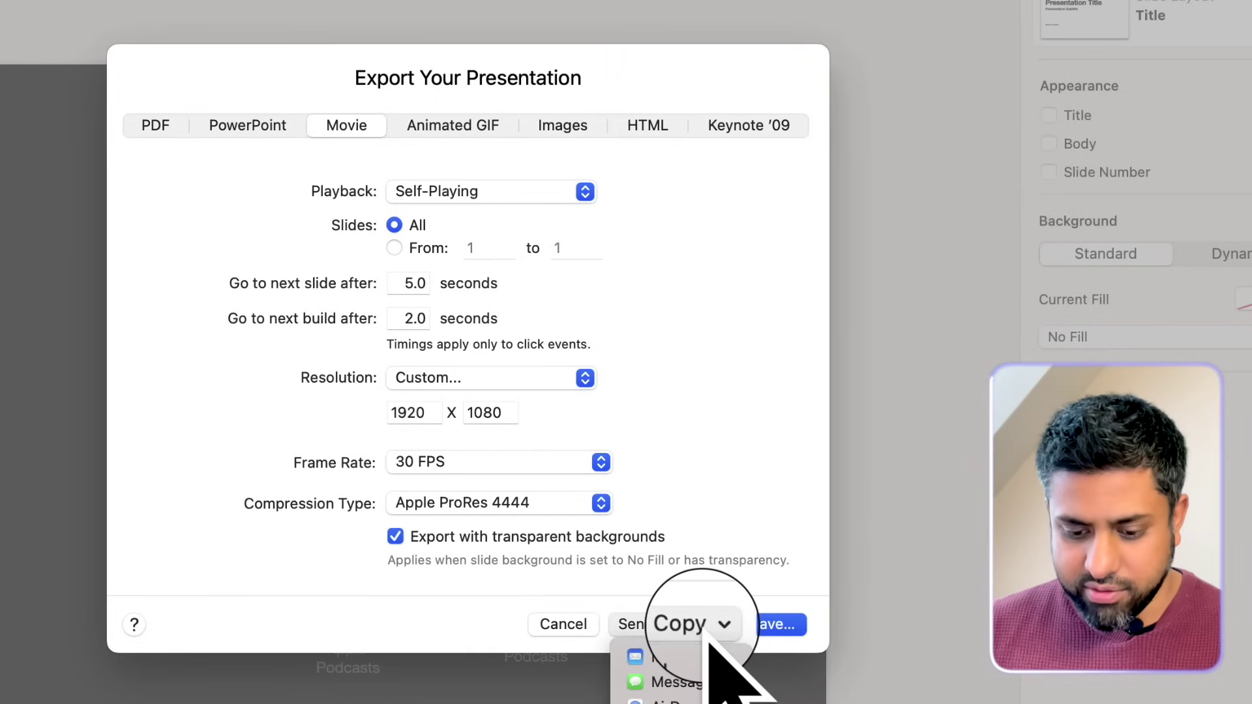
click(755, 628)
click(757, 632)
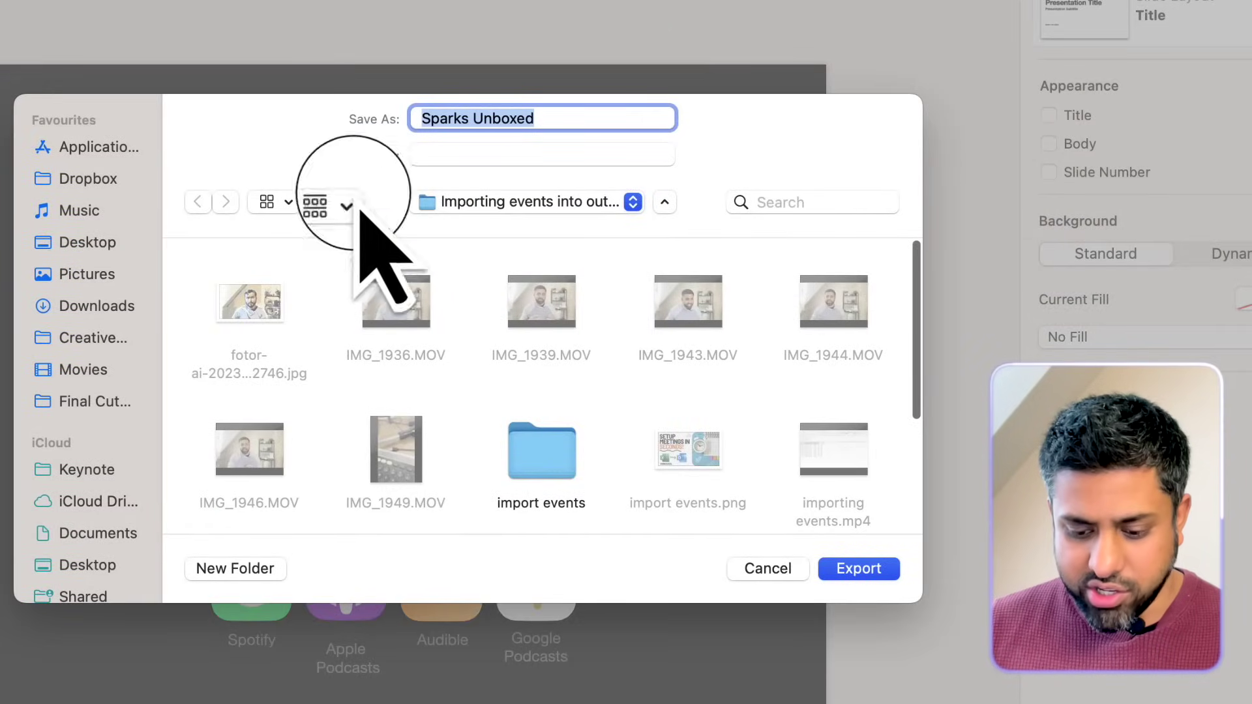
Step: Export the movie as Sparks Unboxed into the chosen folder
scroll(748, 425, down, 6)
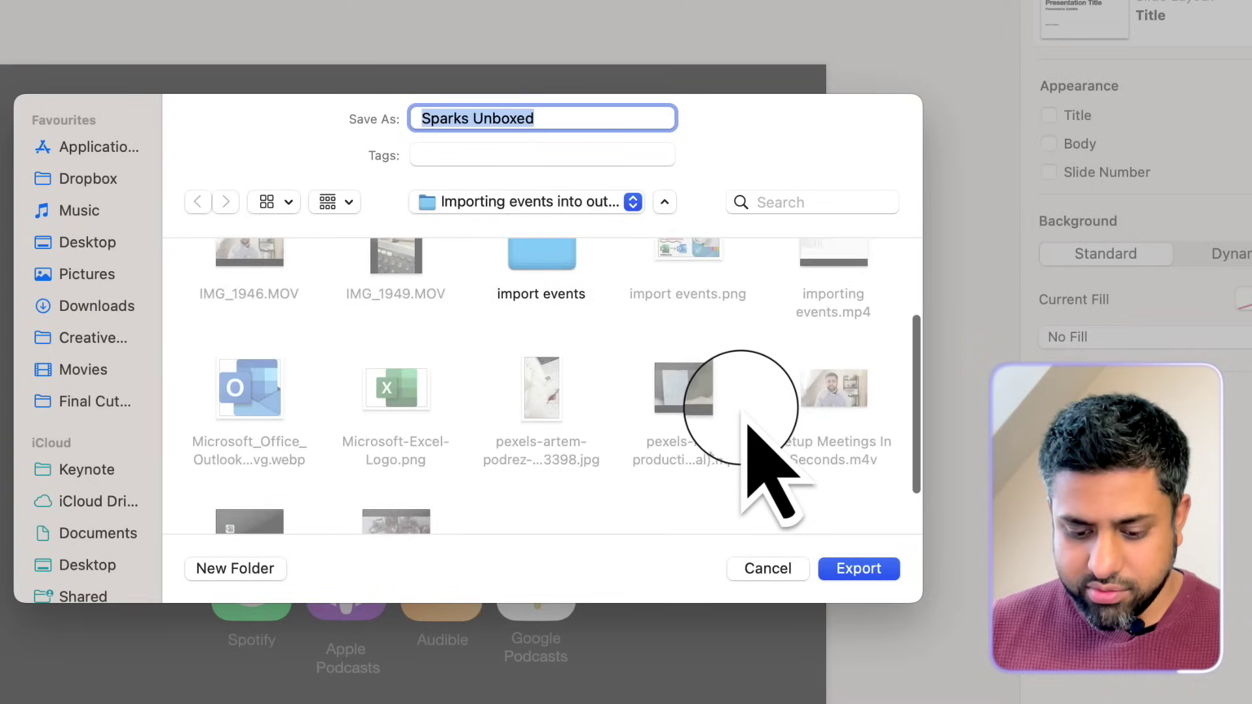
scroll(749, 425, up, 6)
scroll(749, 426, down, 3)
scroll(746, 424, down, 3)
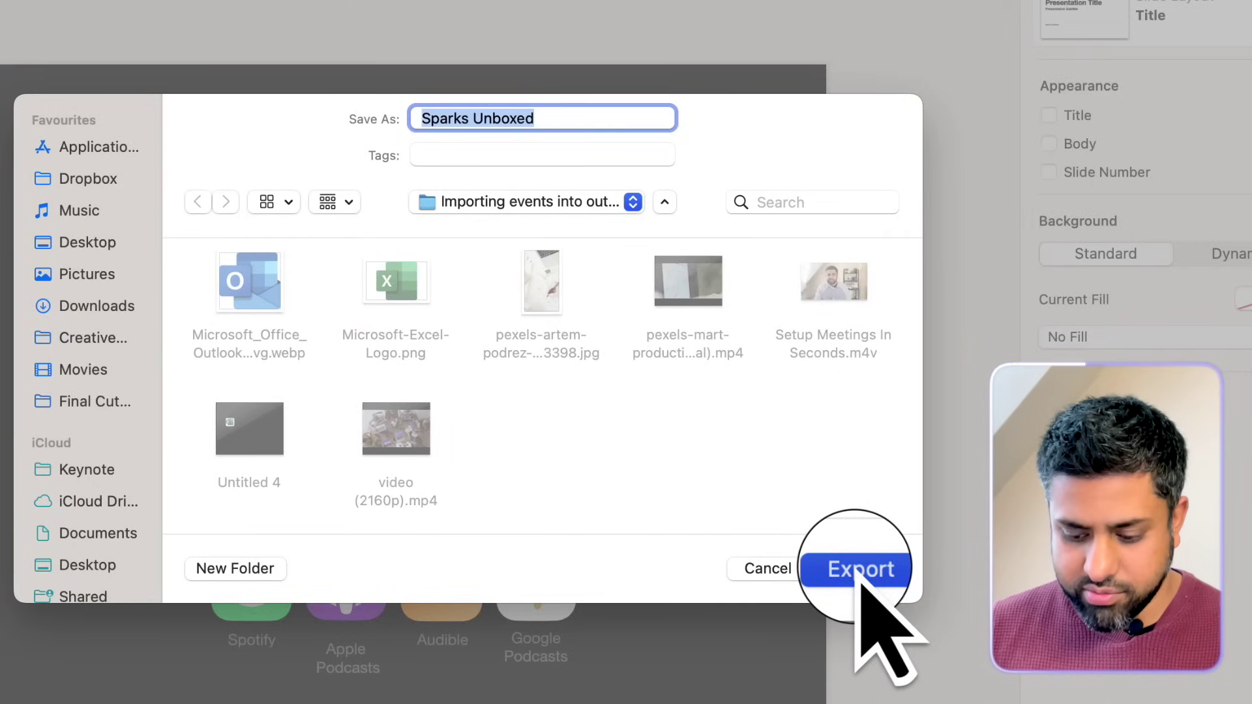
click(861, 574)
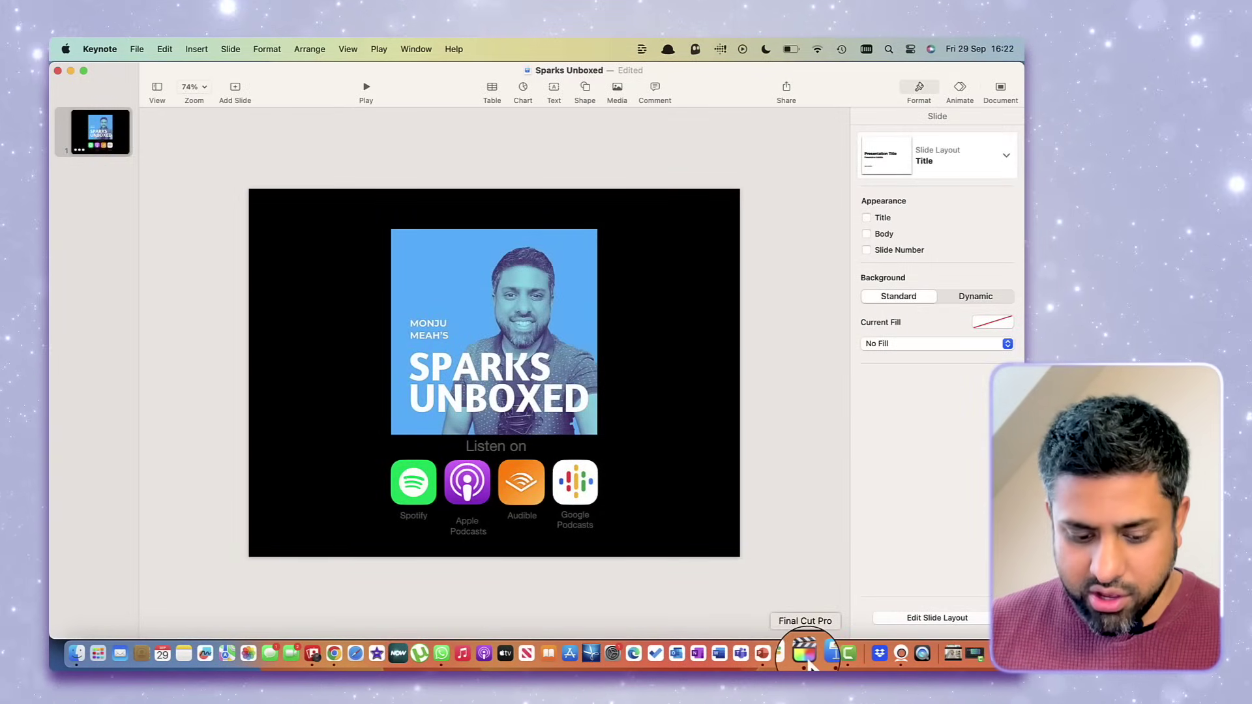
click(808, 657)
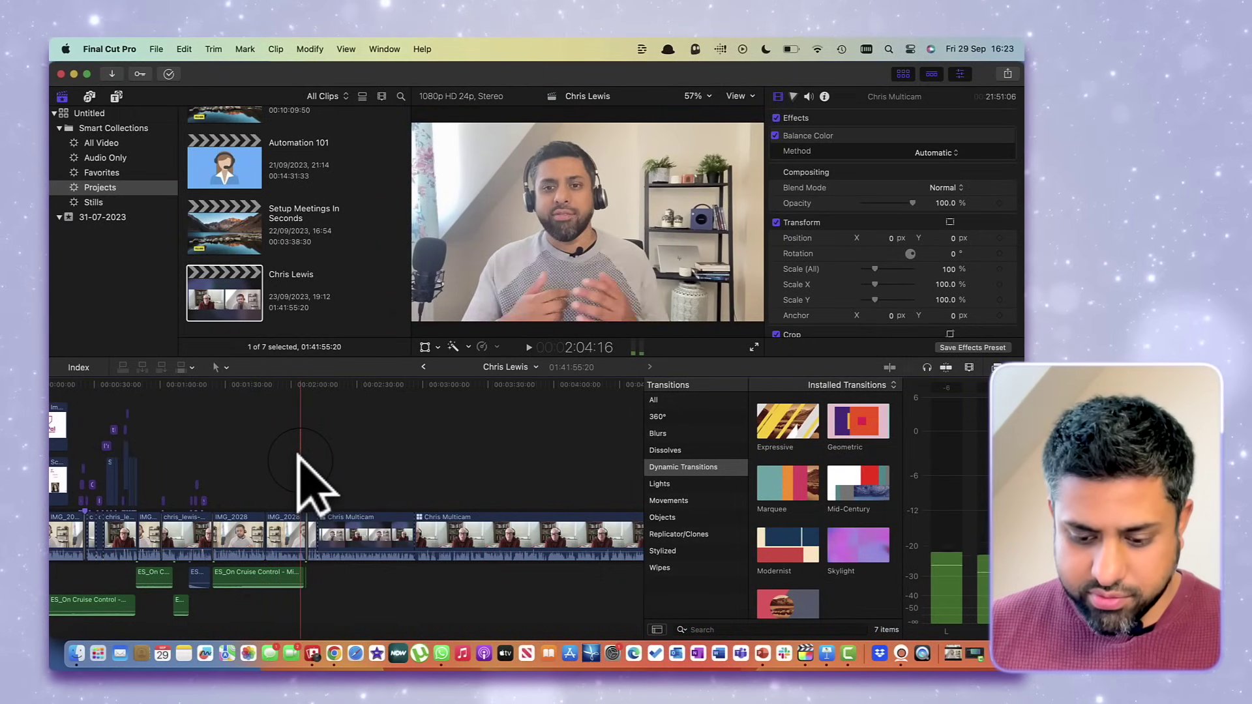
click(78, 653)
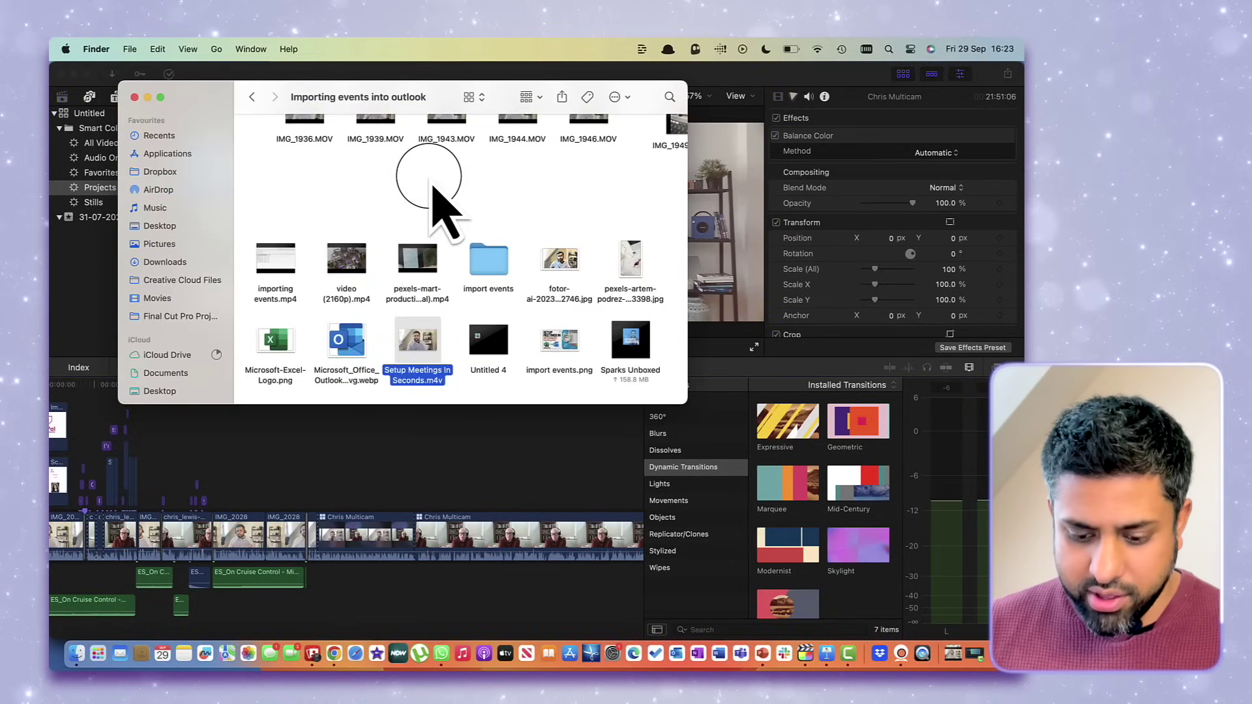
Step: Drag the Sparks Unboxed movie into the timeline as a connected clip above the footage near 1:50
scroll(533, 336, right, 2)
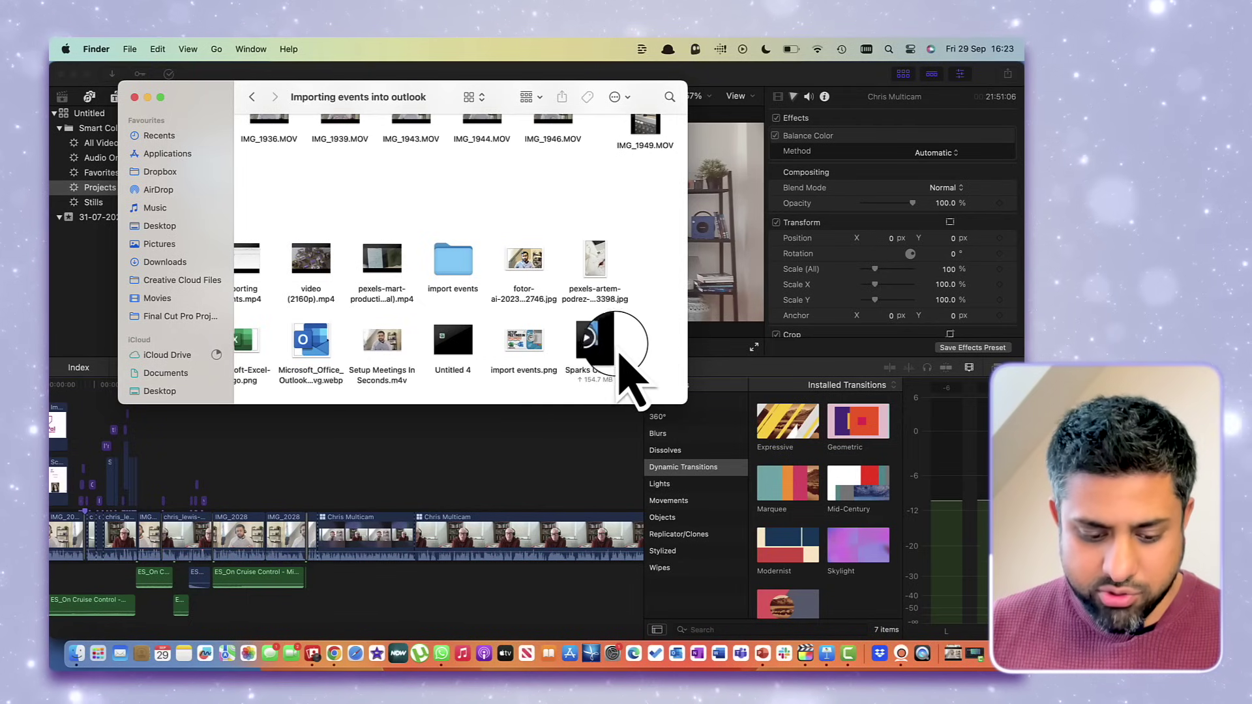
drag(611, 352, 228, 466)
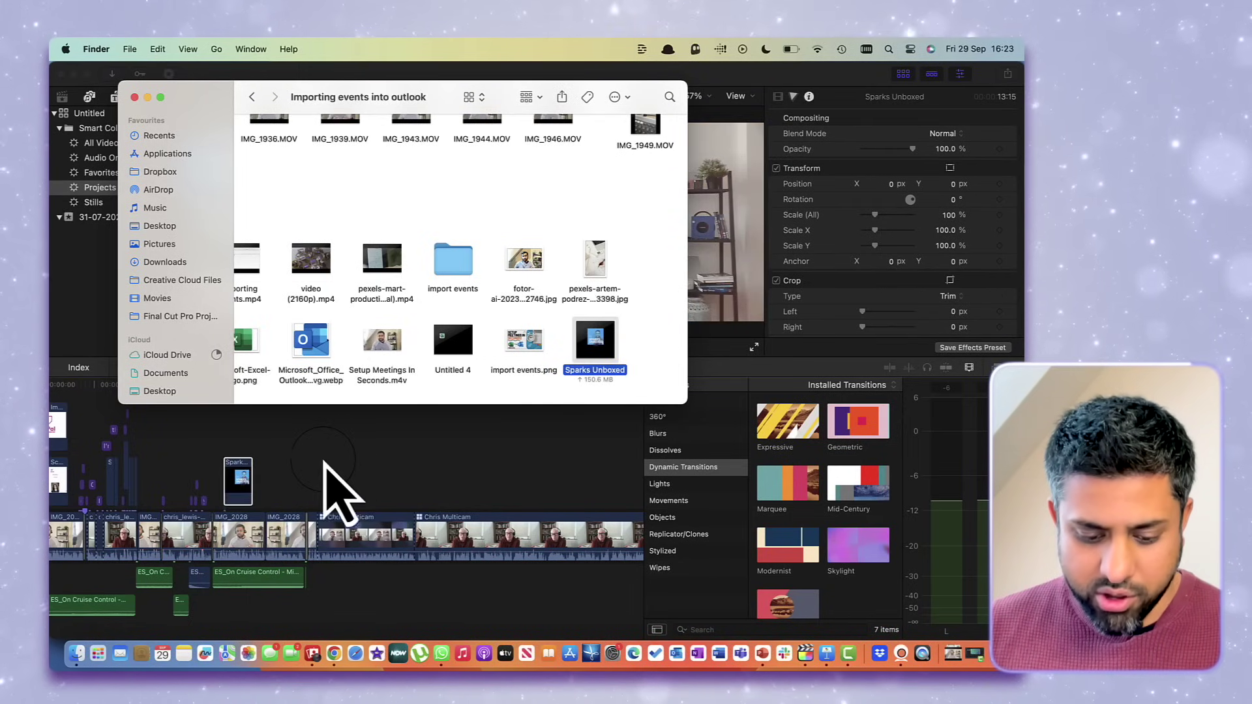
drag(243, 464, 293, 461)
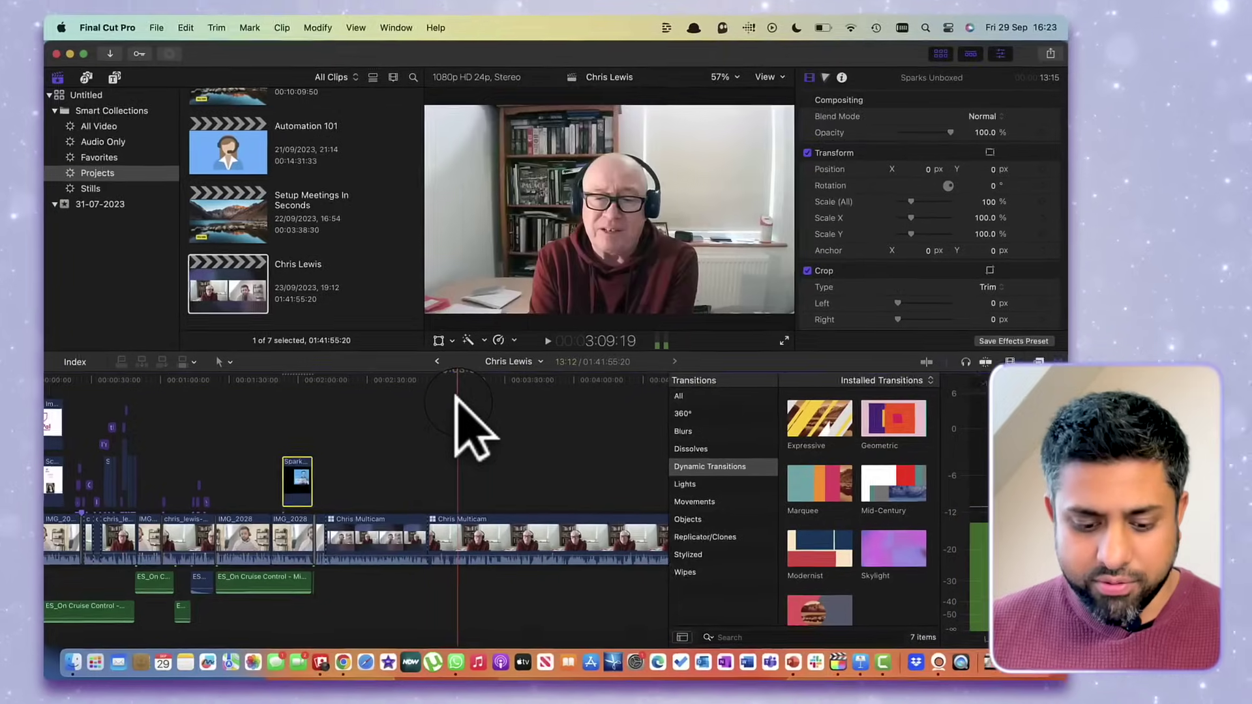
Step: Nudge the Sparks Unboxed clip into place above the interview and select it for transforming
click(276, 445)
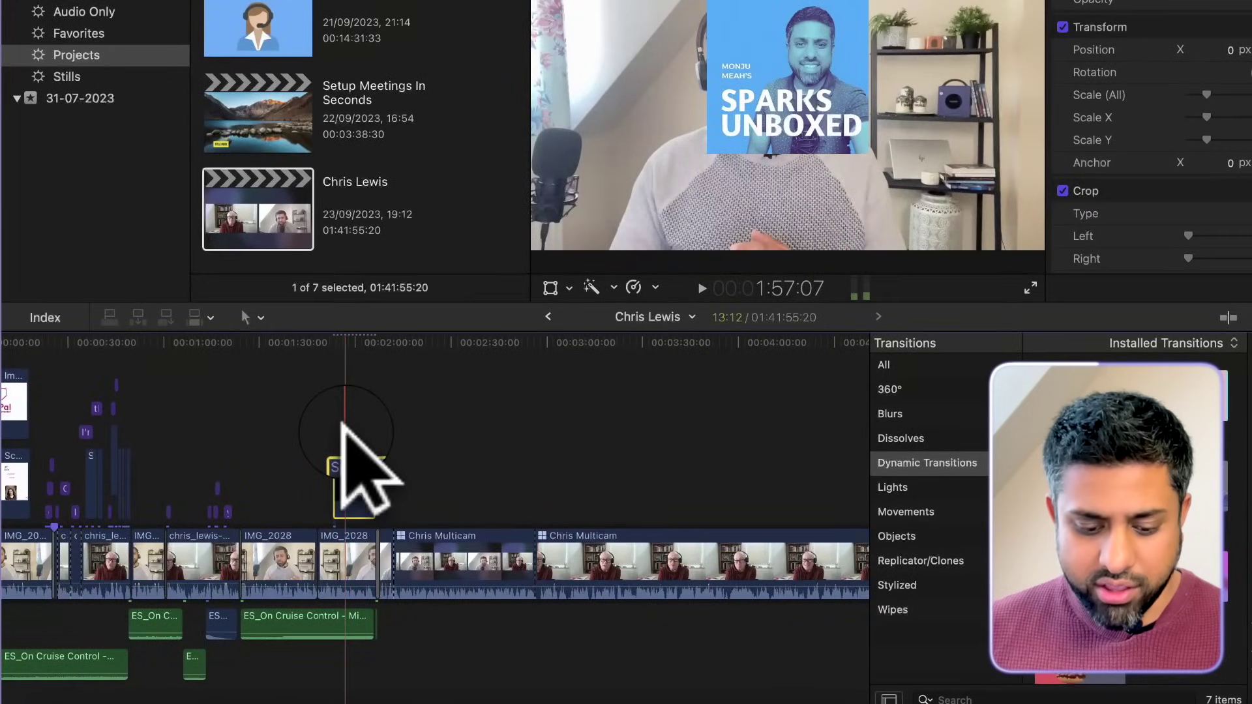
drag(342, 425, 354, 456)
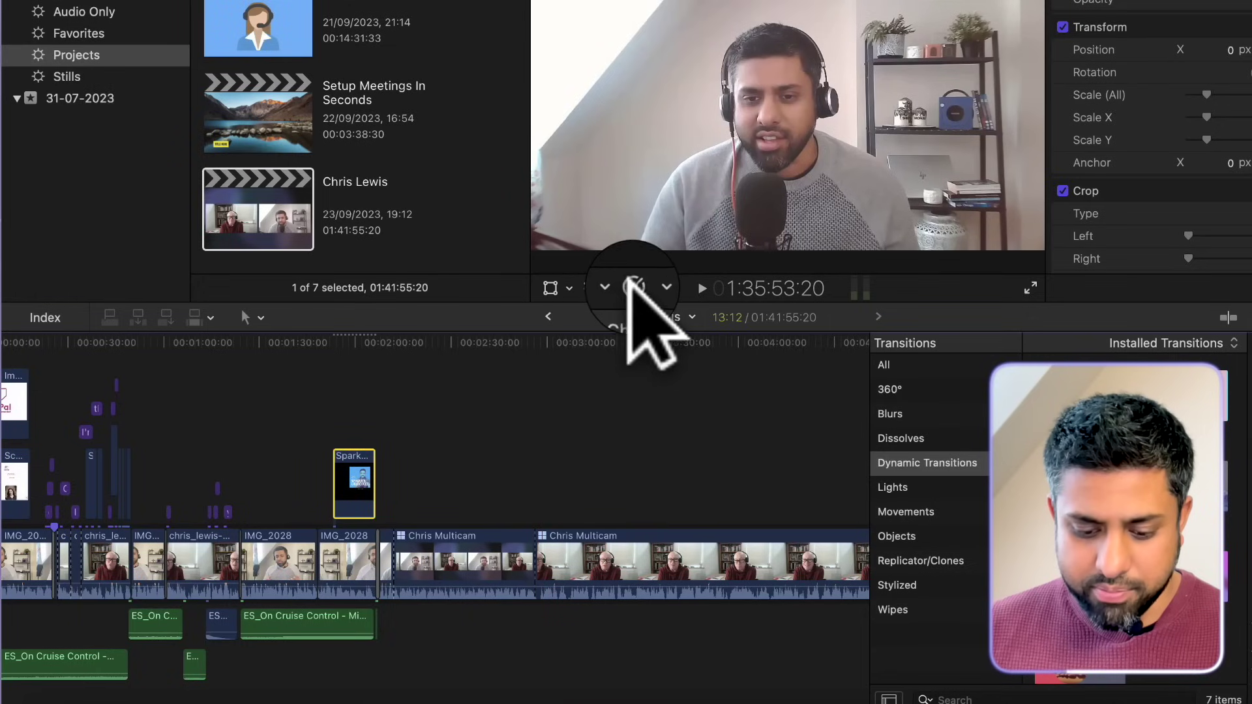
click(656, 288)
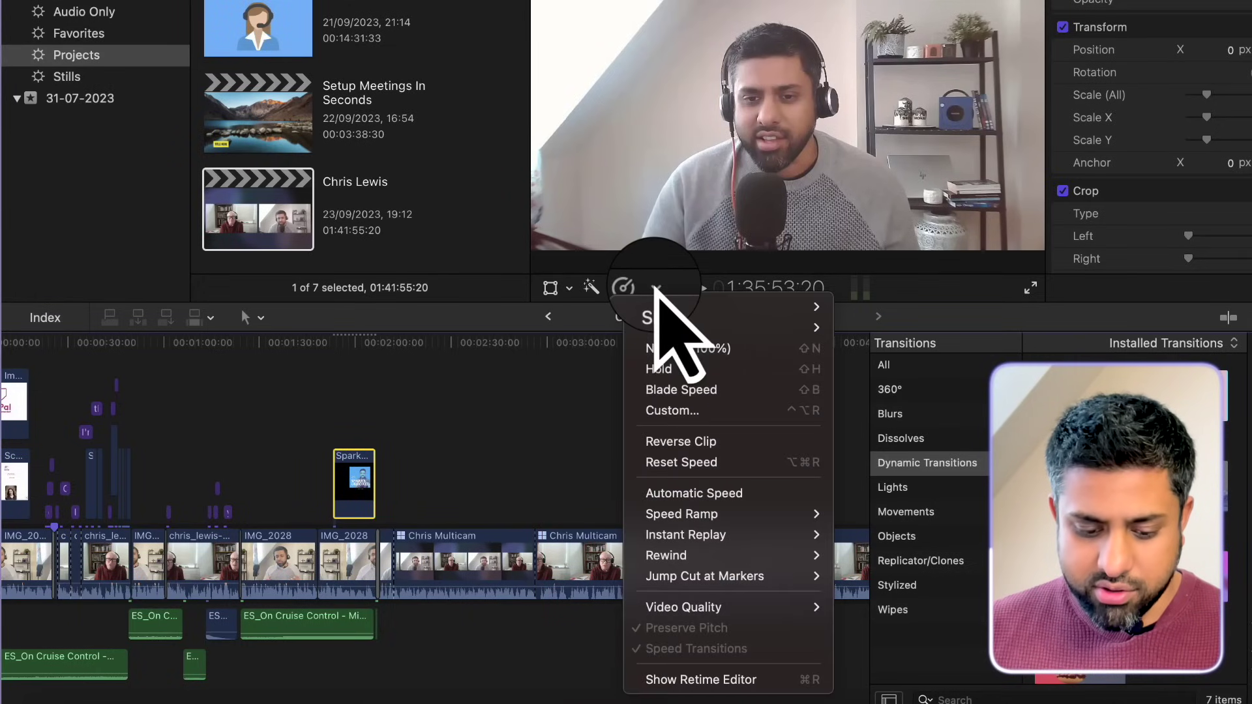
click(358, 444)
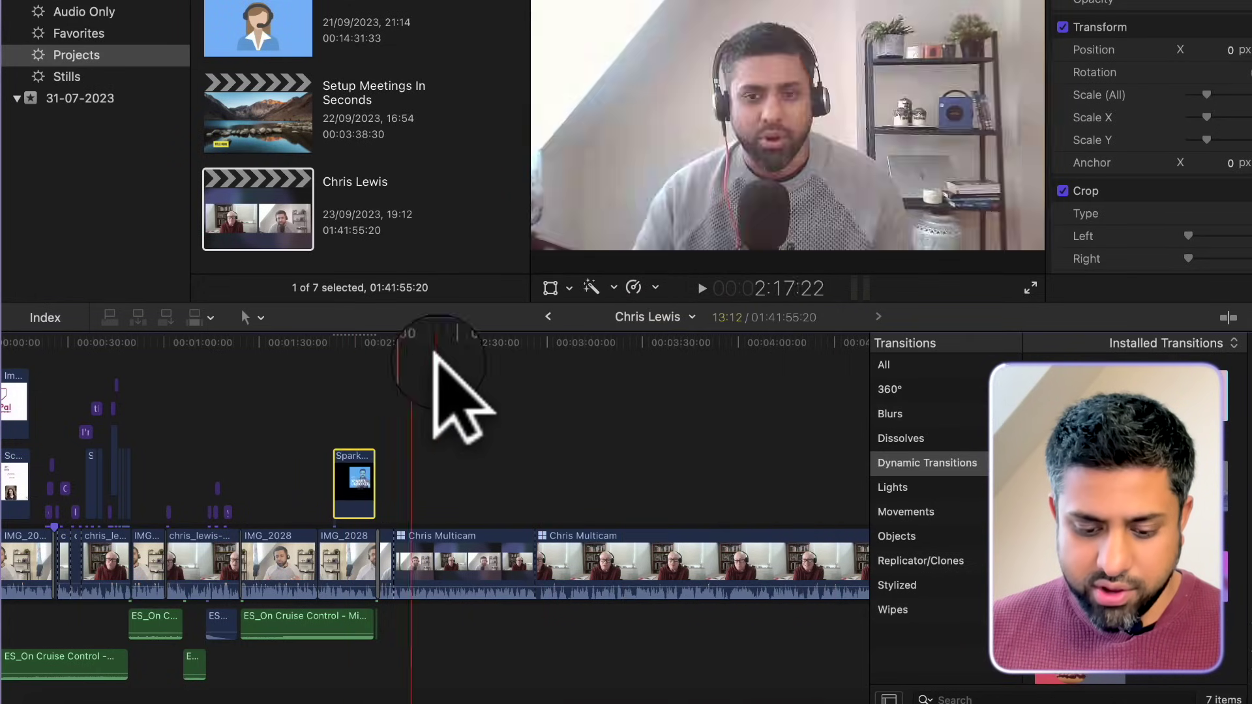
click(355, 476)
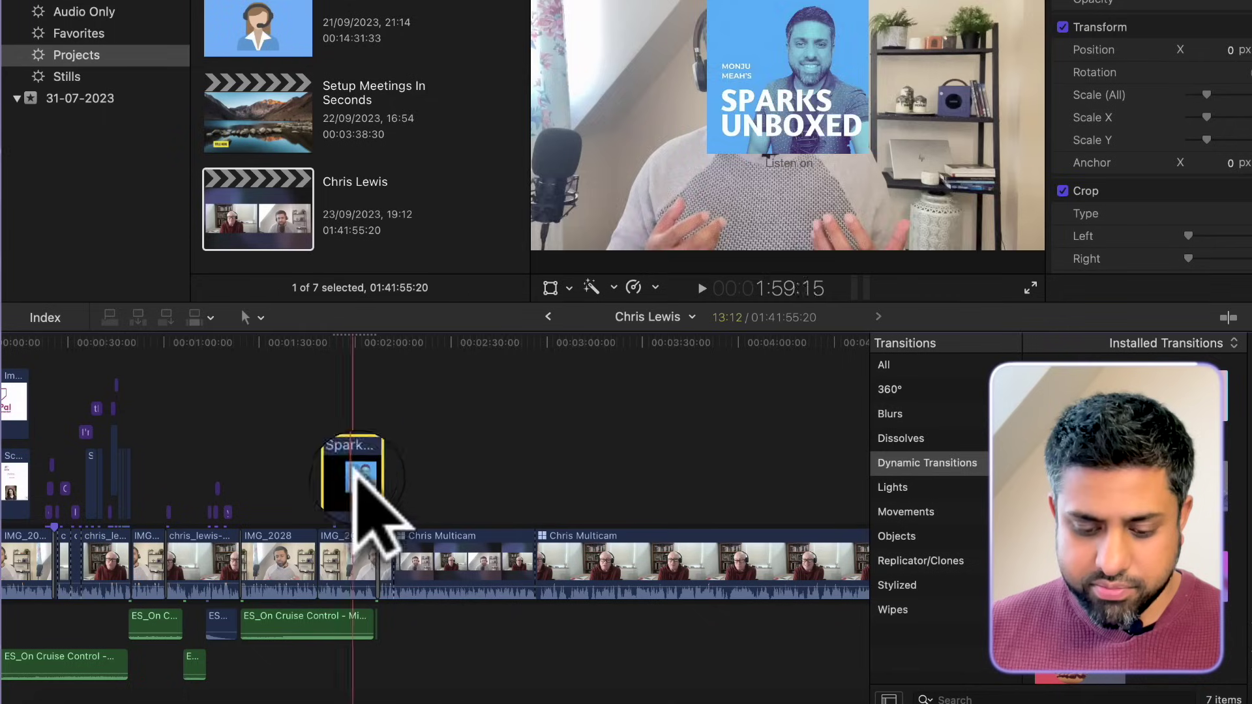
click(569, 288)
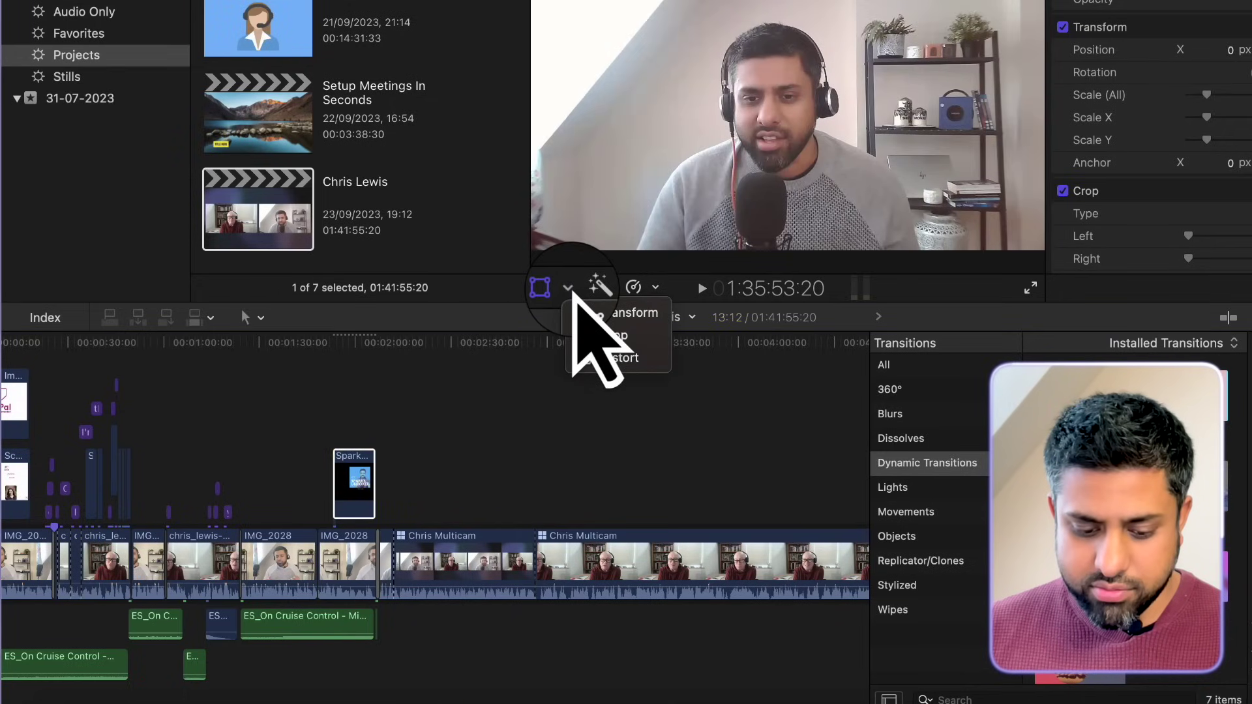
Step: Scale the overlay down and move it to the frame's lower-right, Position X 664.2
click(610, 314)
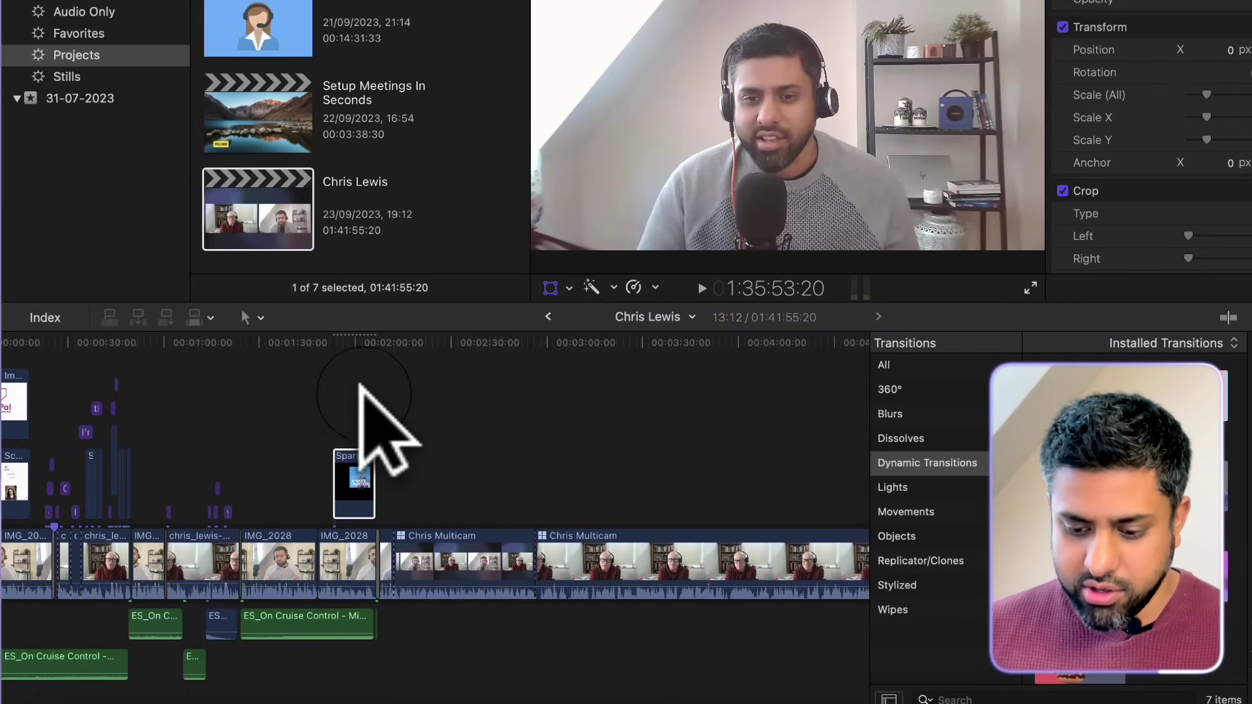
drag(796, 42, 926, 60)
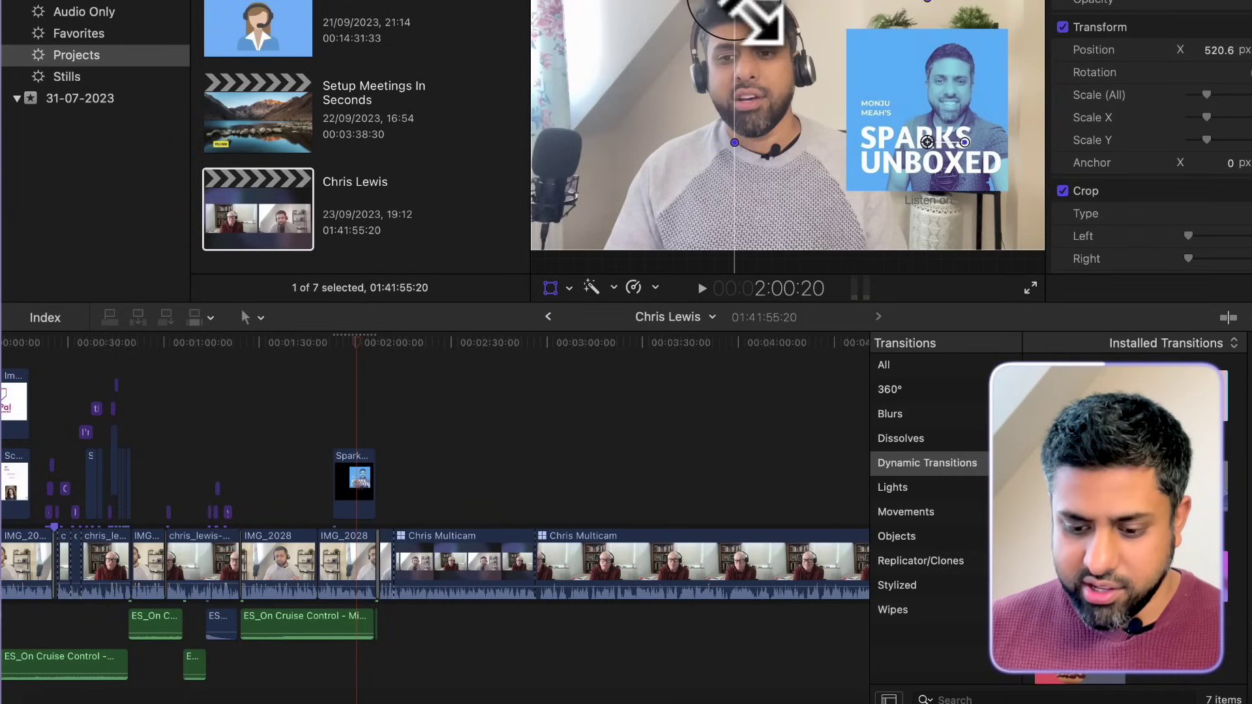
drag(756, 23, 868, 72)
drag(973, 64, 992, 104)
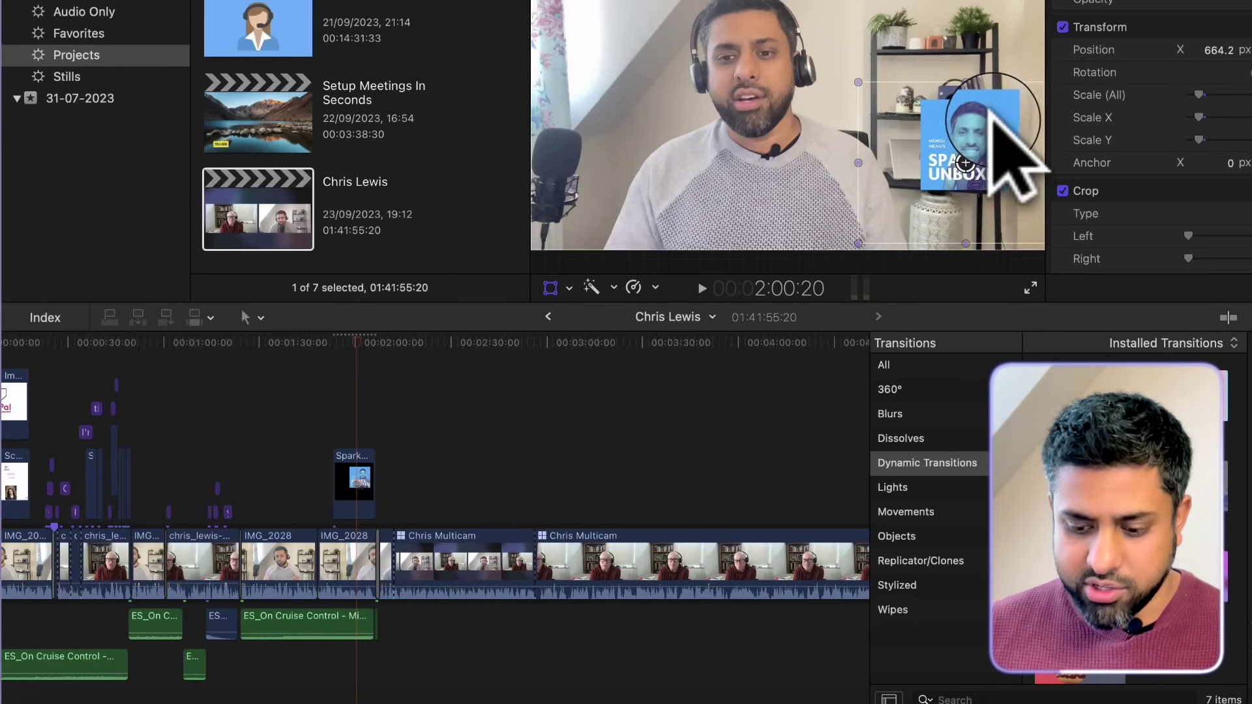
click(329, 404)
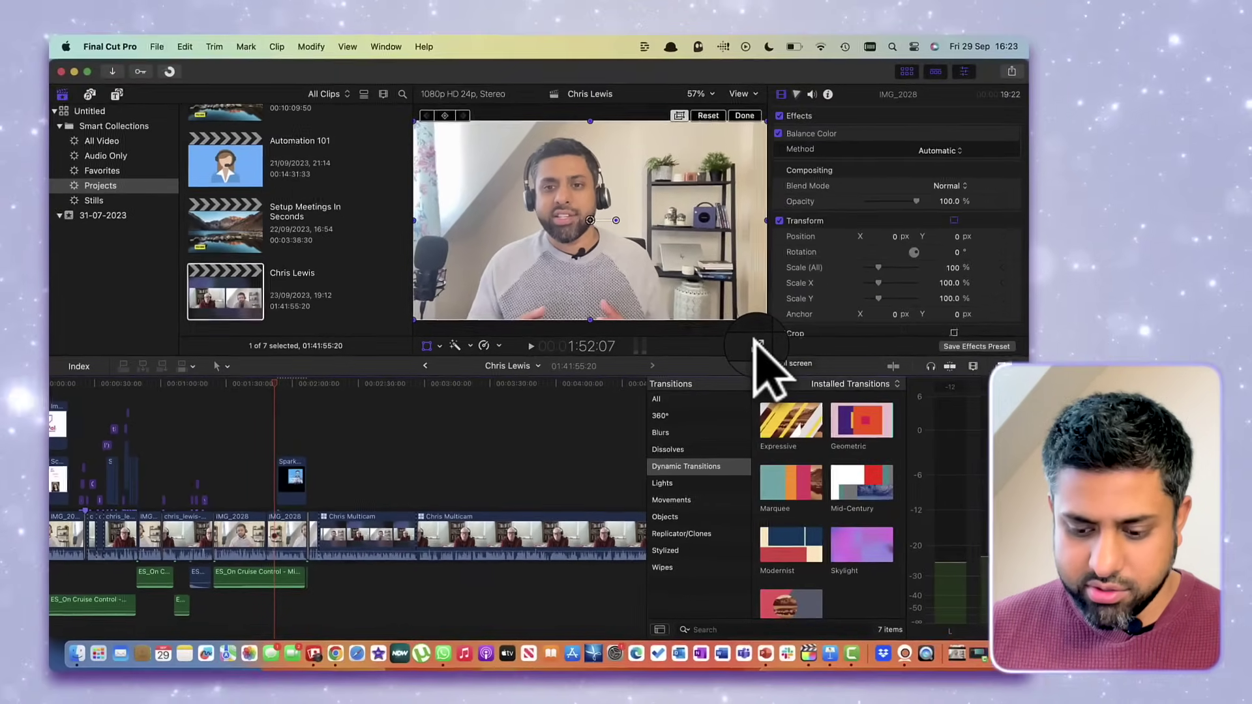
click(1033, 285)
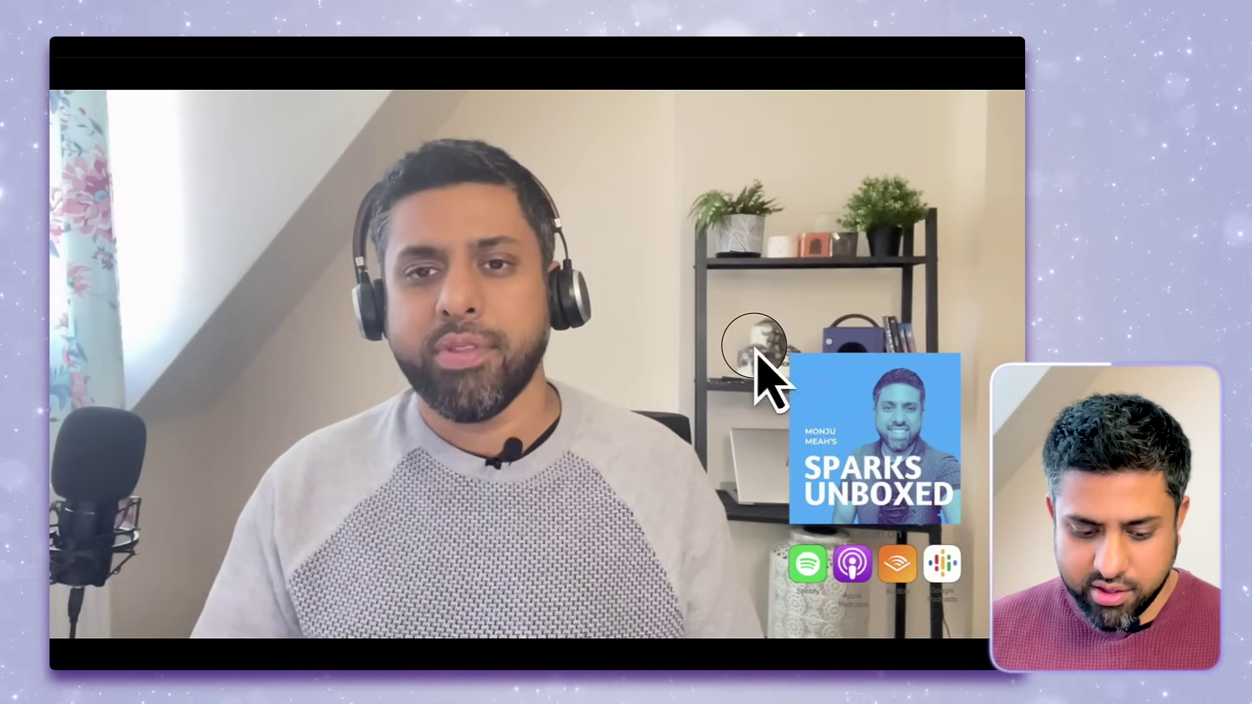
key(Escape)
key(space)
click(290, 476)
key(shift+t)
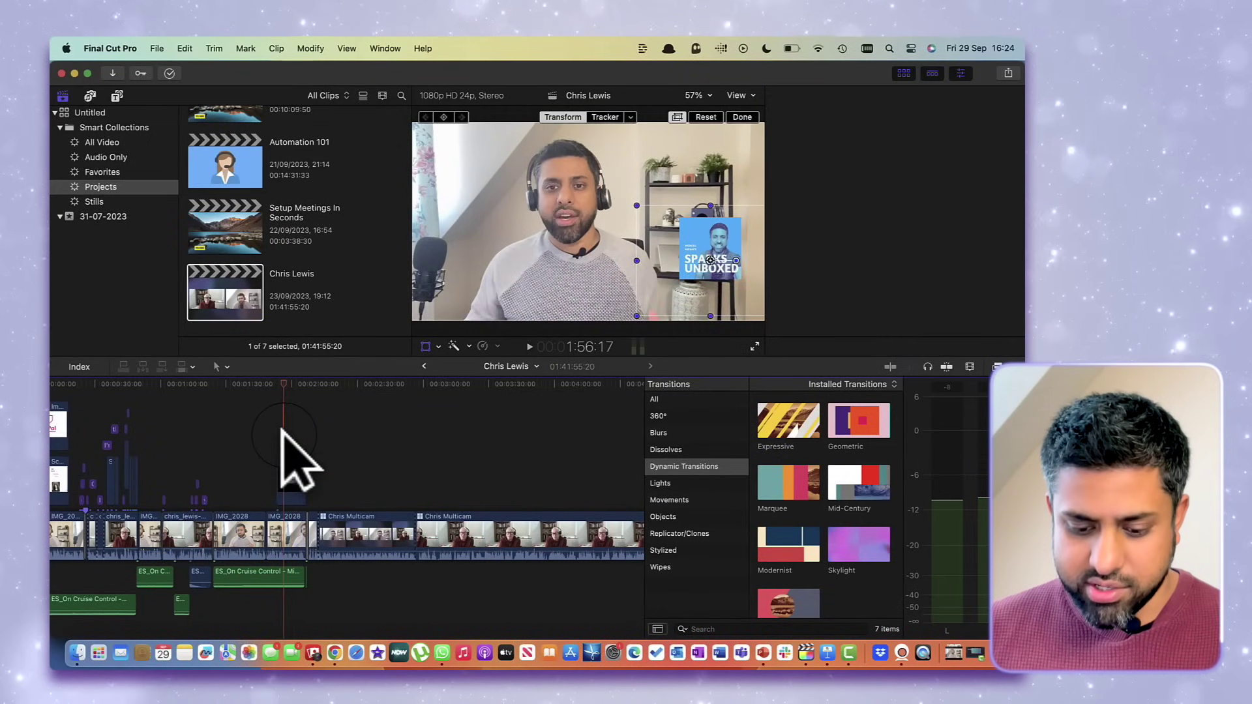
Step: Retime the Sparks Unboxed clip to 2x, shortening it from 13:15 to 6:22
click(282, 431)
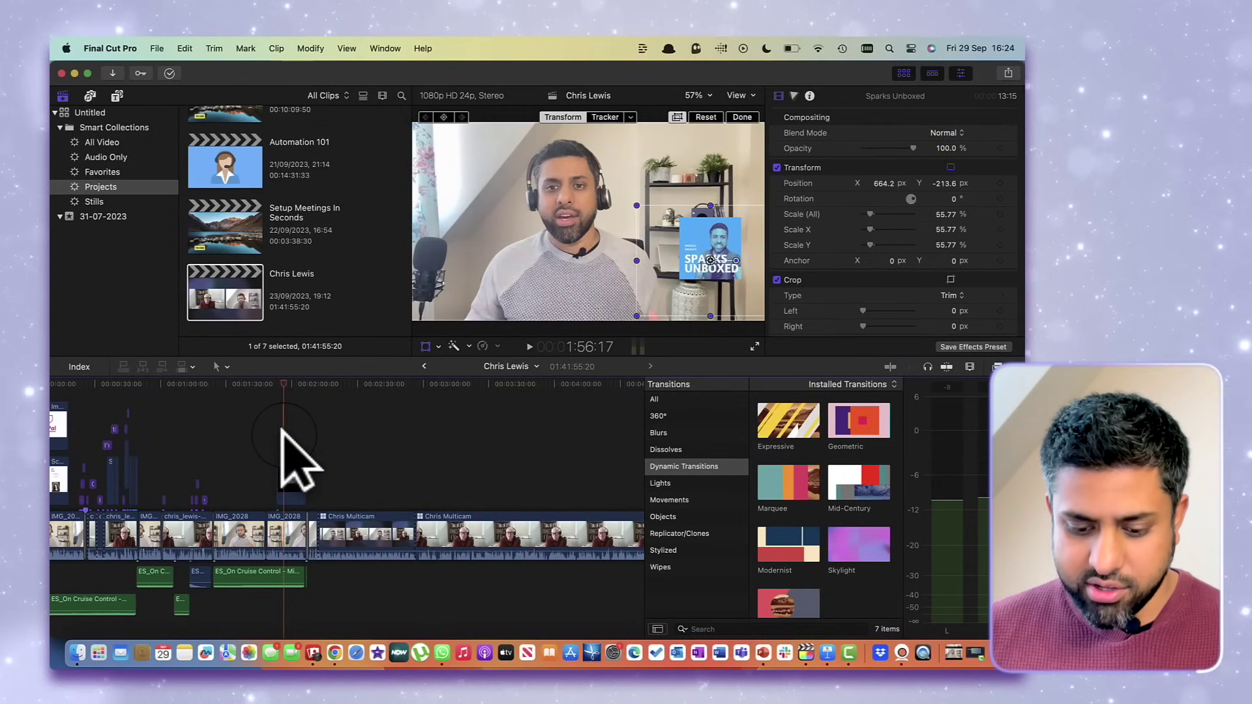
click(498, 345)
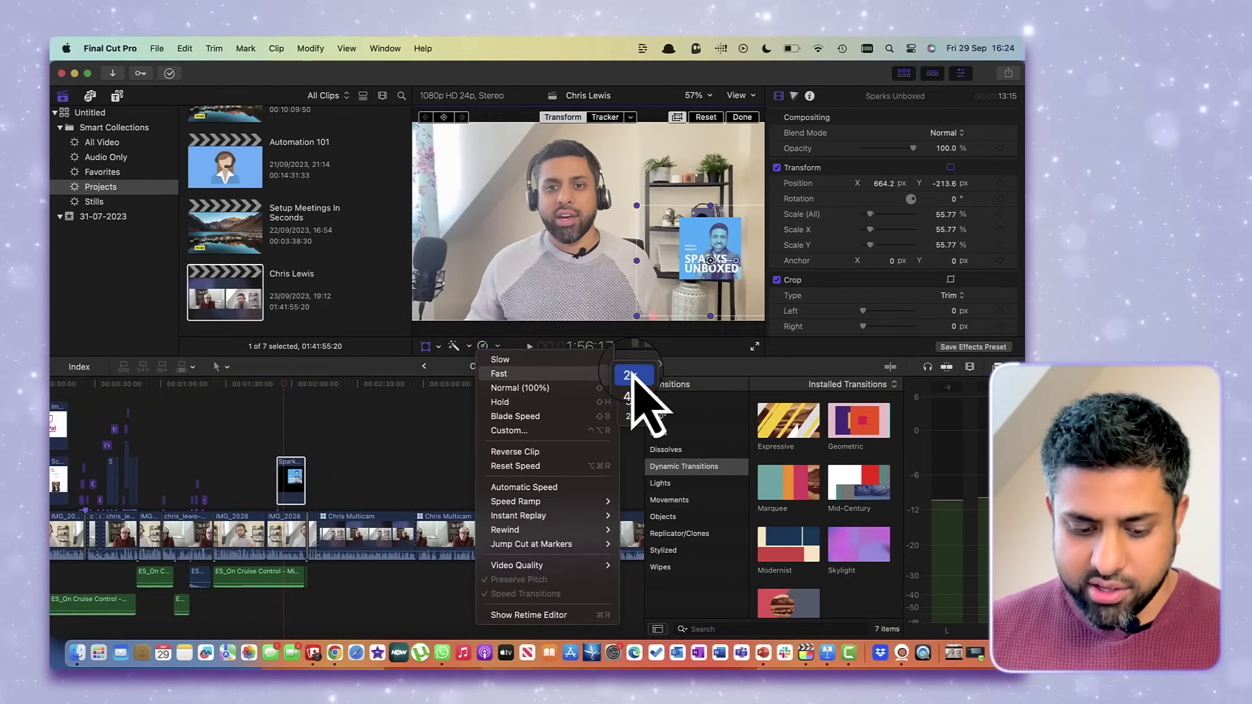
click(630, 376)
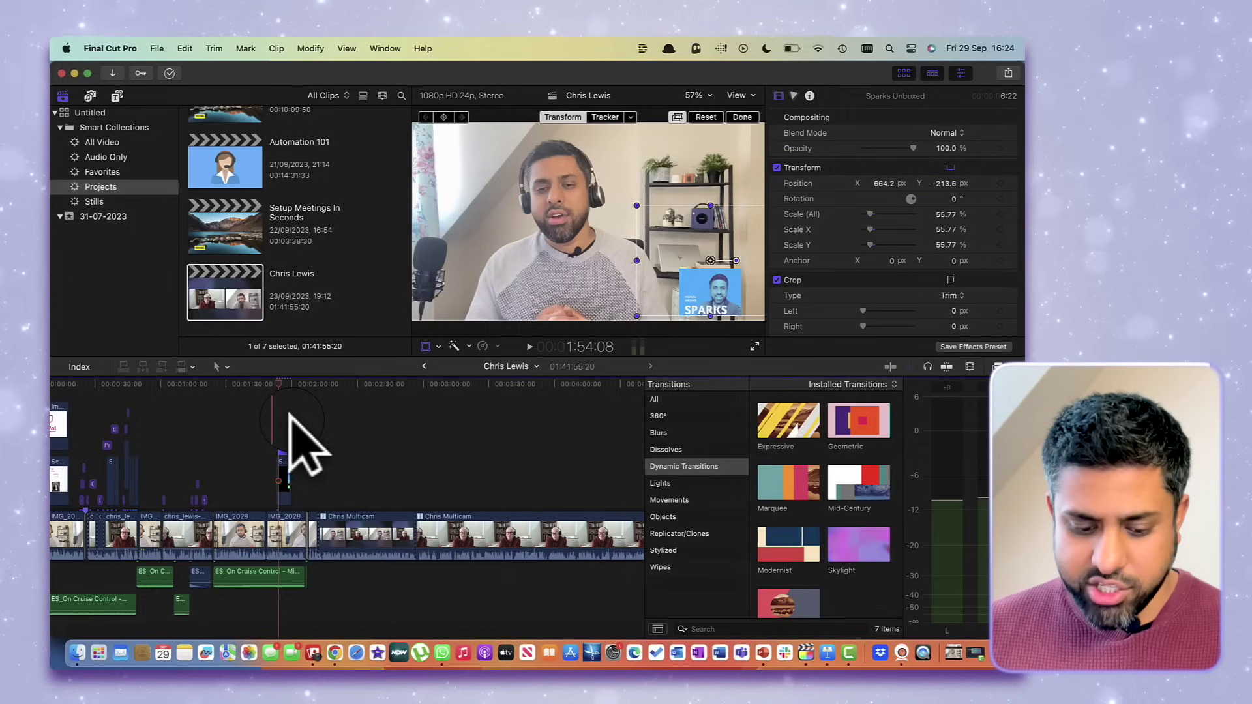
click(282, 414)
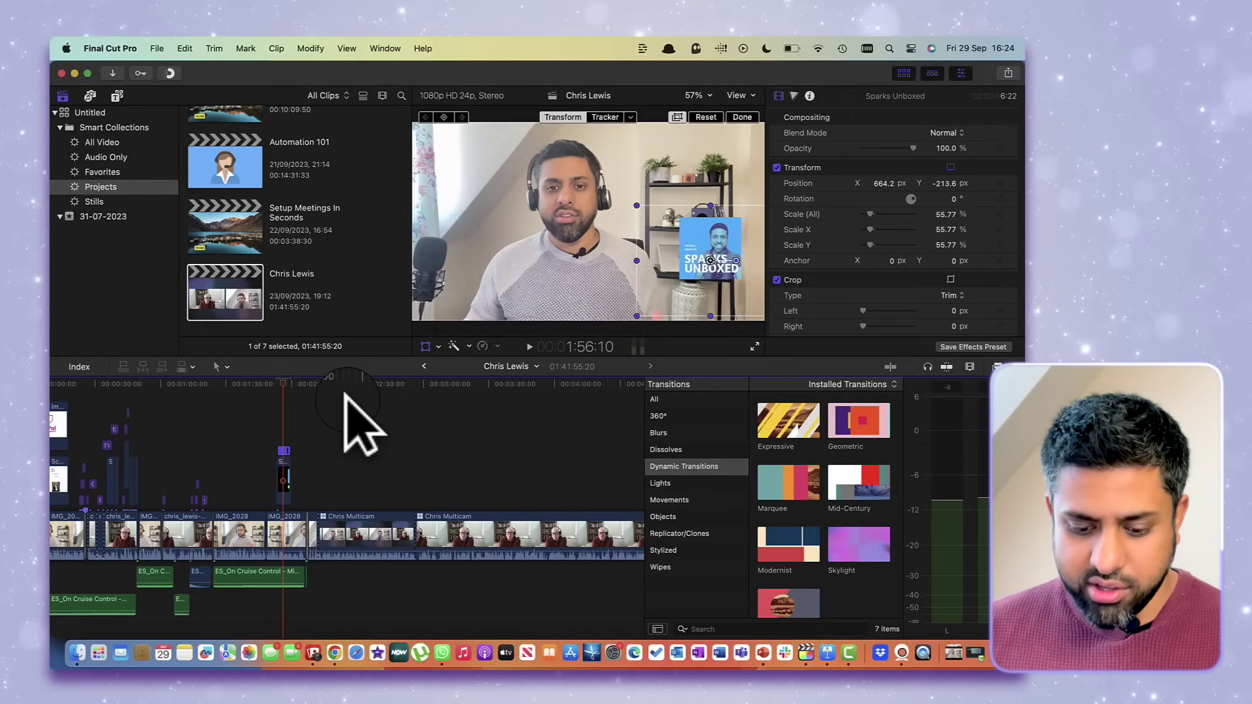
click(273, 420)
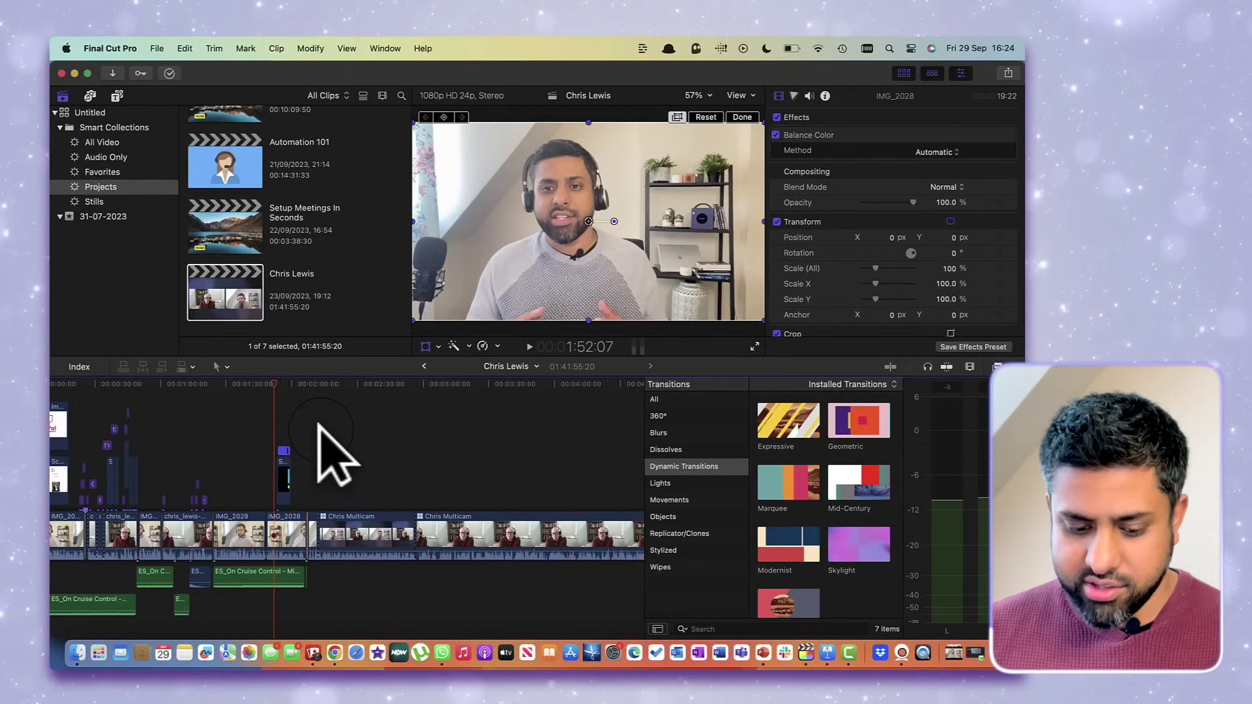
Step: Play and stop the sped-up overlay preview in the timeline, then return to Keynote
key(space)
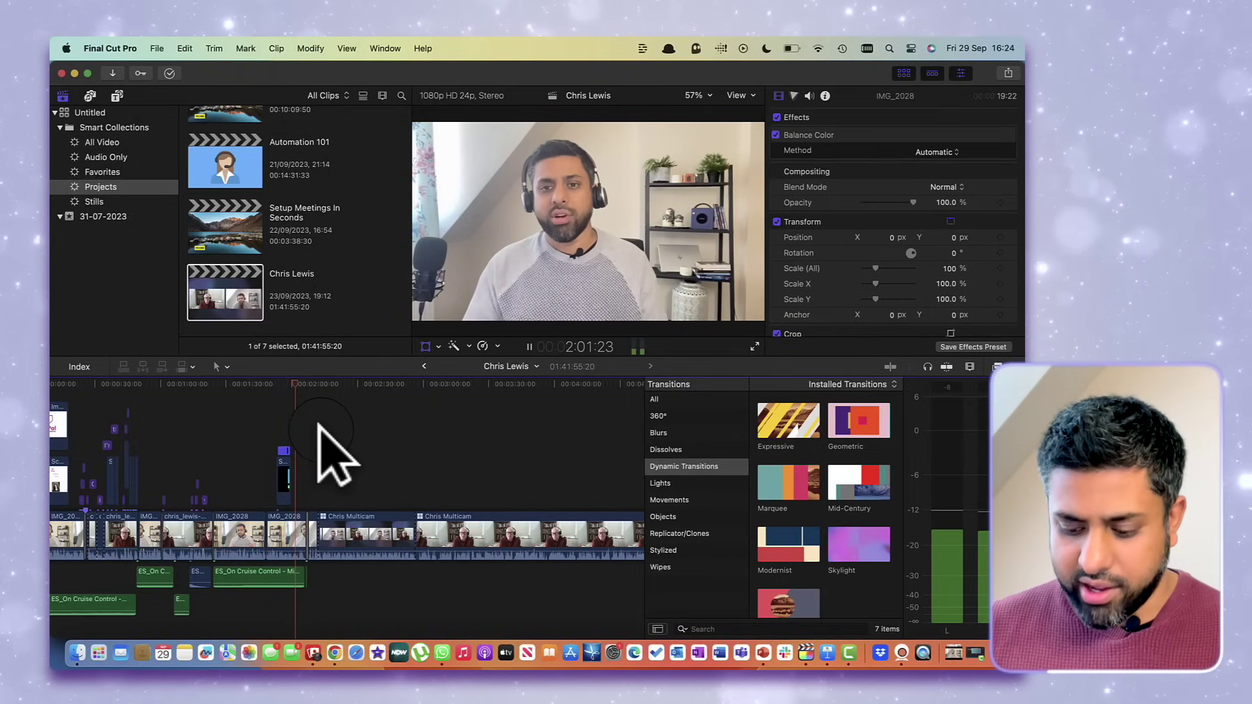
key(space)
key(shift+t)
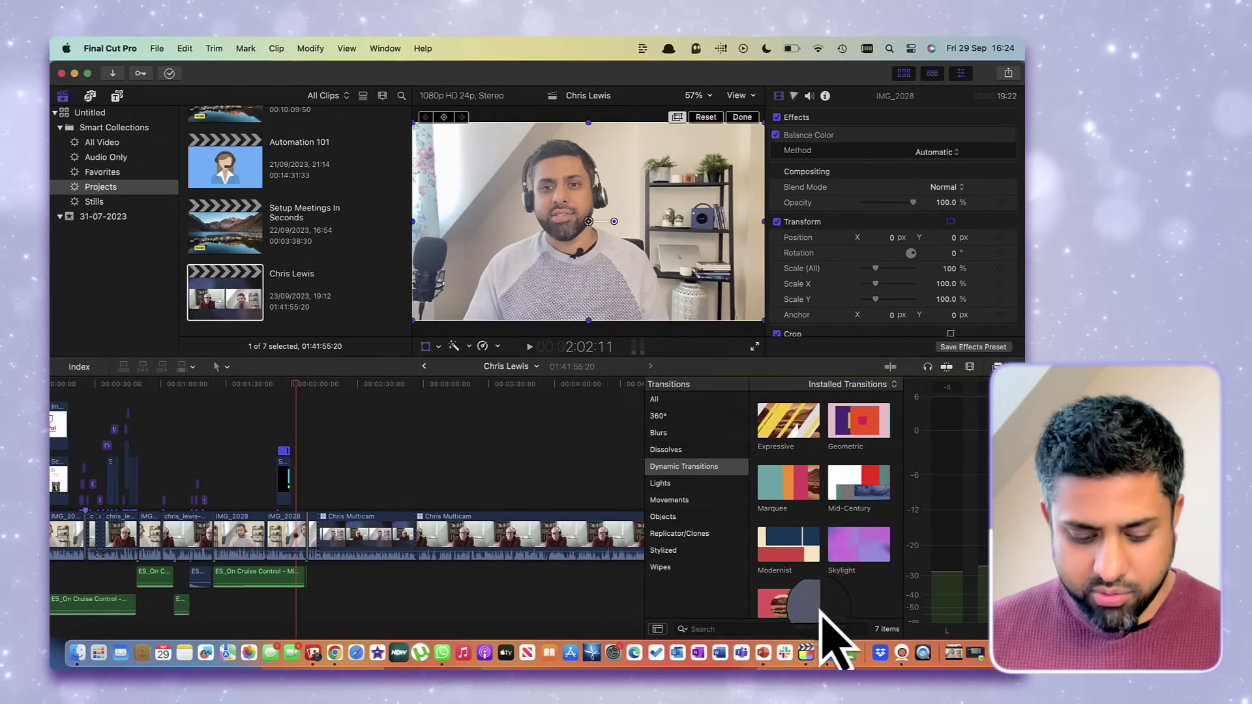
click(825, 649)
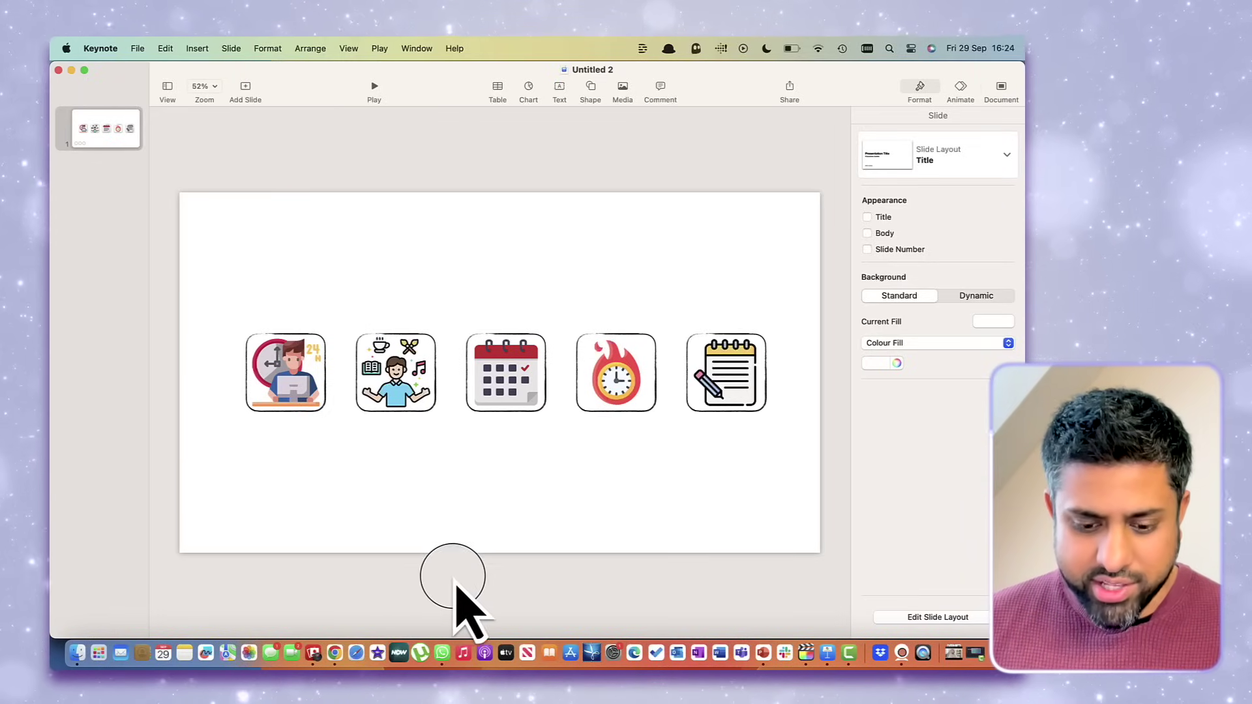
Step: Search Flaticon in Chrome for 'animation' icons and browse the results
click(336, 654)
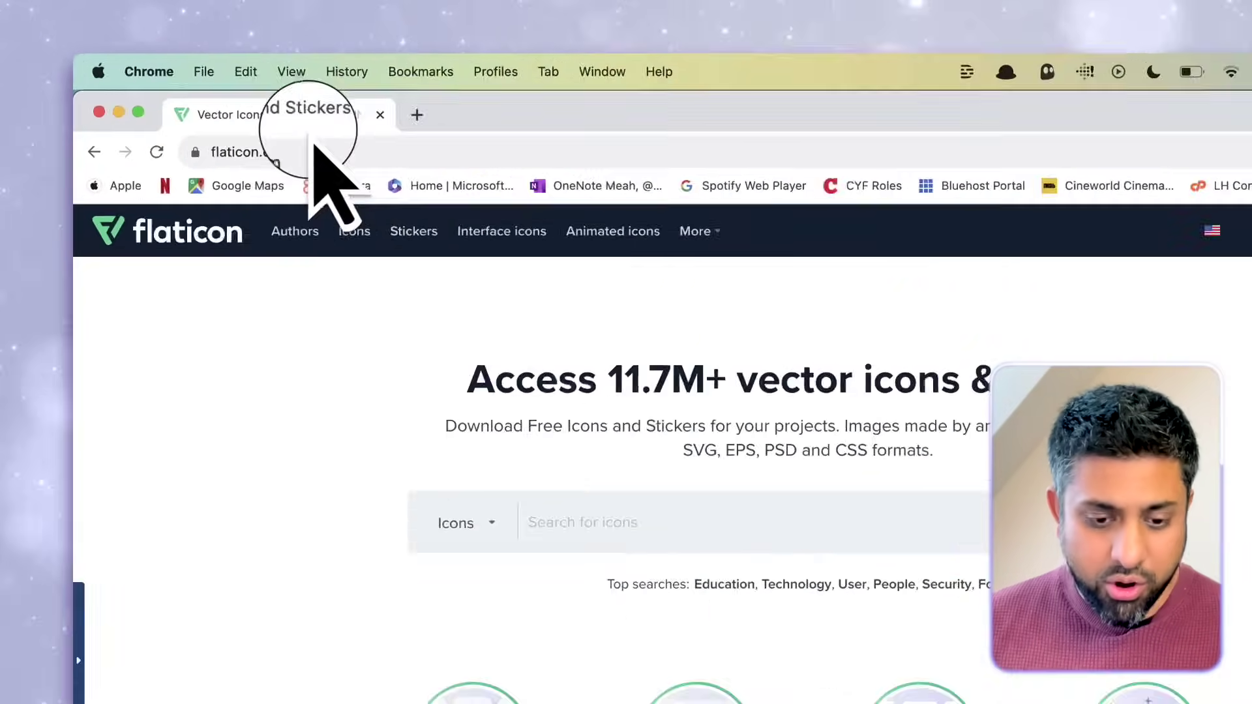
click(206, 101)
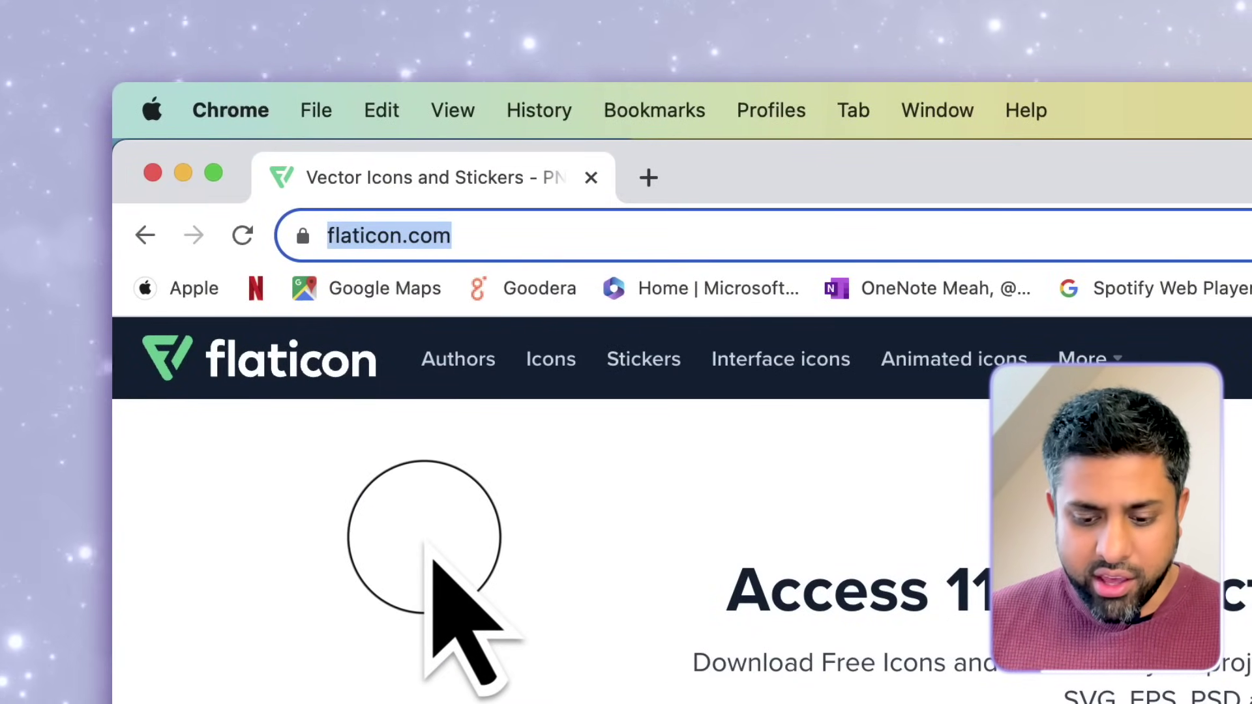
click(433, 548)
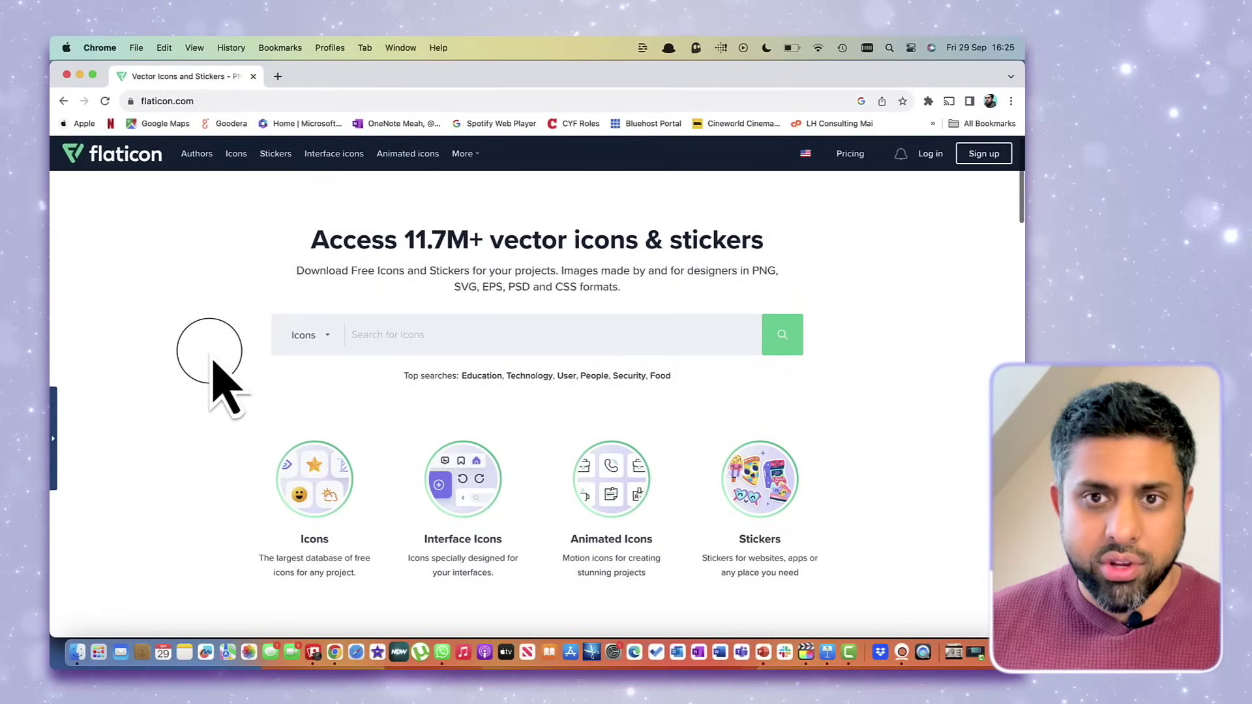
scroll(238, 410, down, 2)
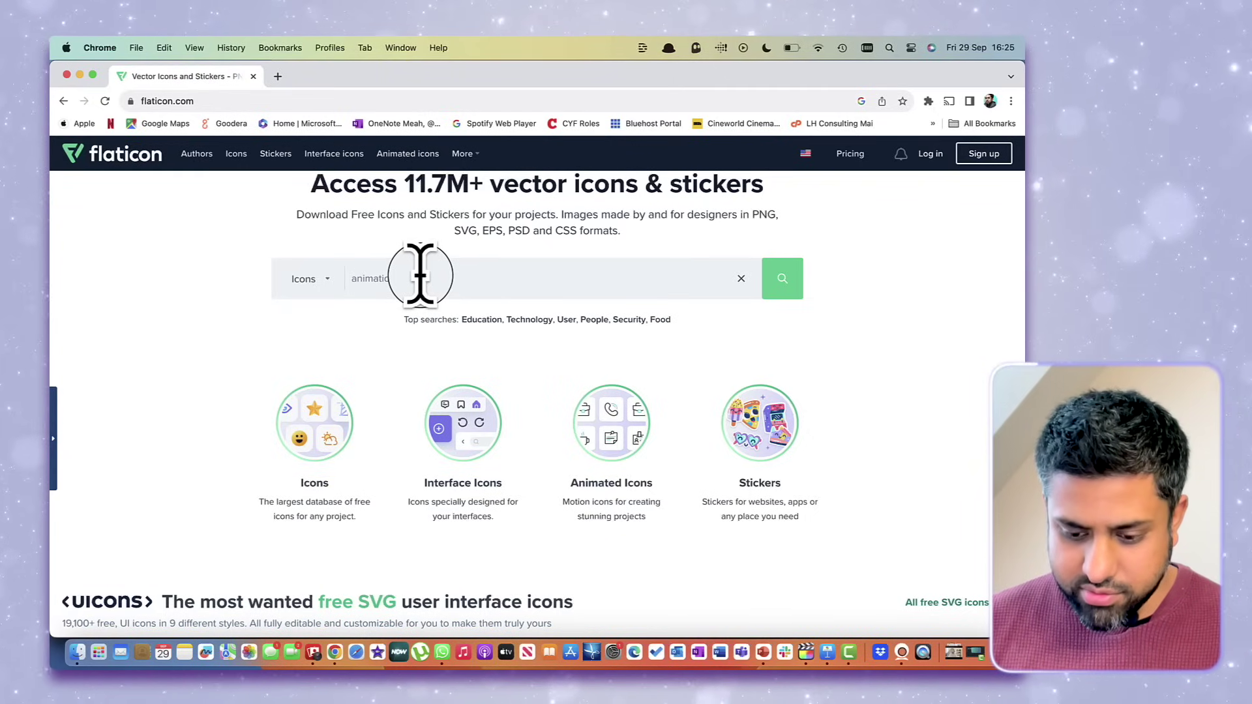
key(Return)
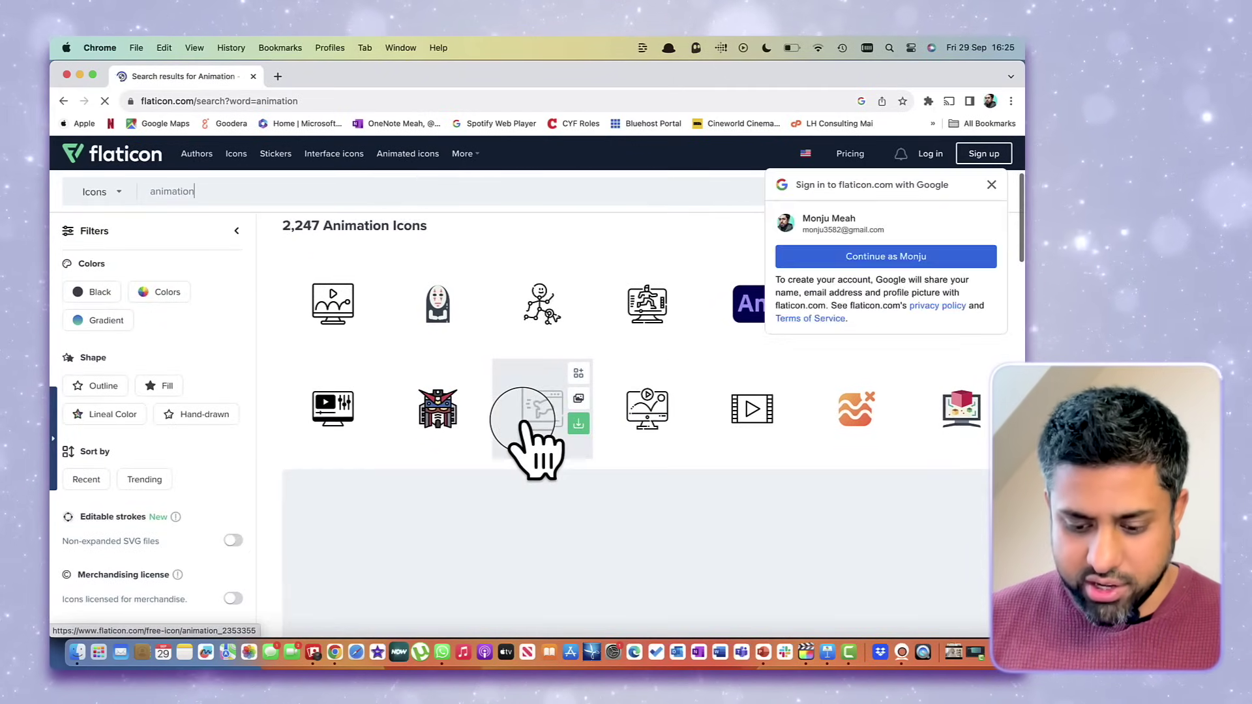
scroll(561, 428, down, 2)
scroll(664, 437, down, 3)
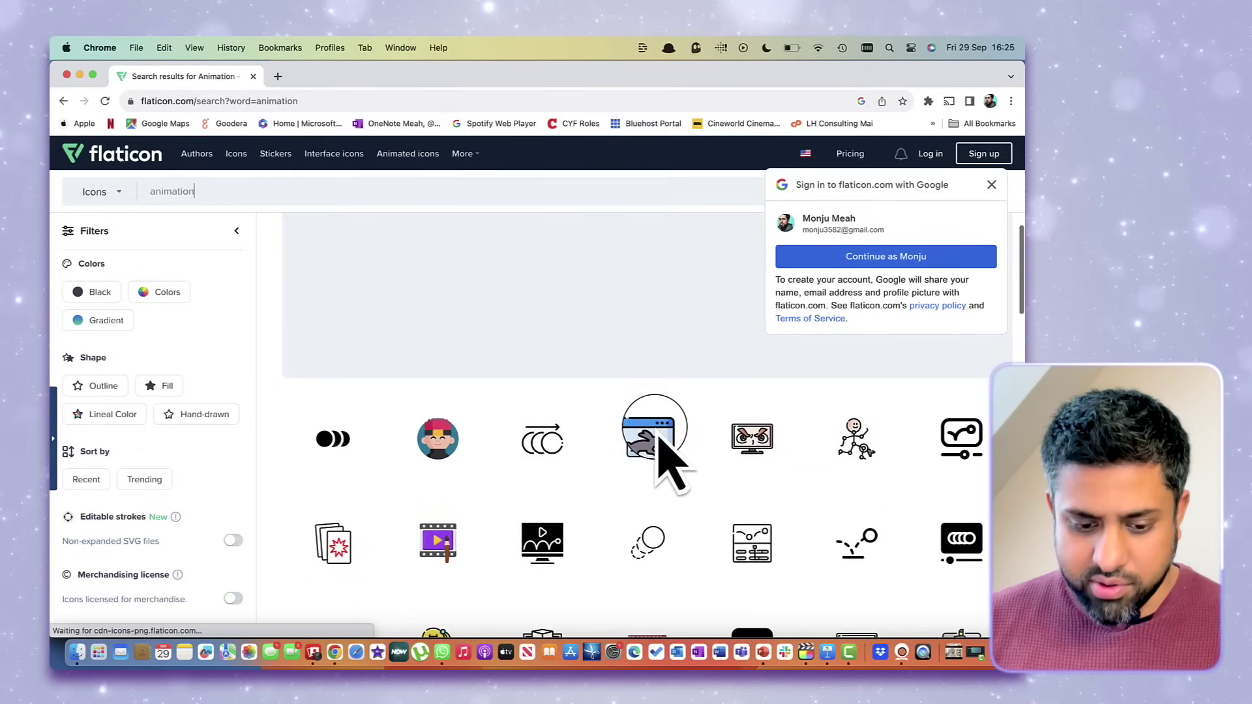
scroll(664, 457, down, 3)
scroll(664, 456, down, 2)
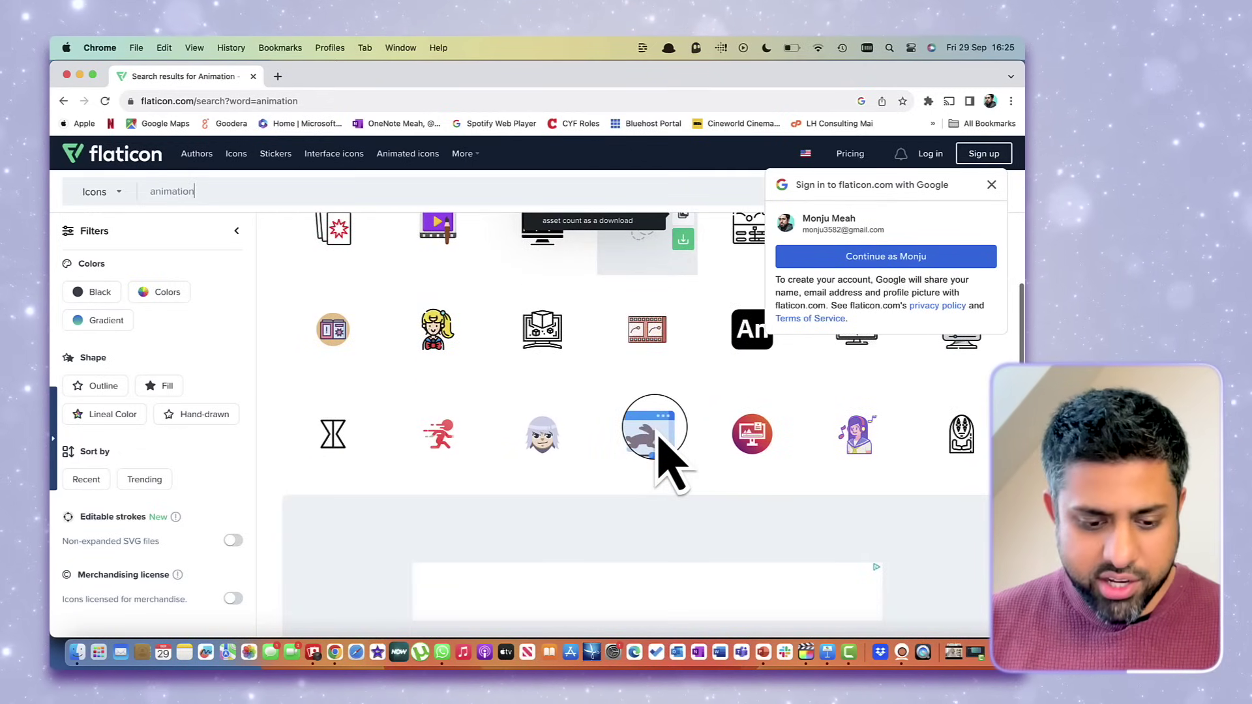
Step: Search Flaticon for 'automation' icons and view one icon's details before closing them
click(129, 193)
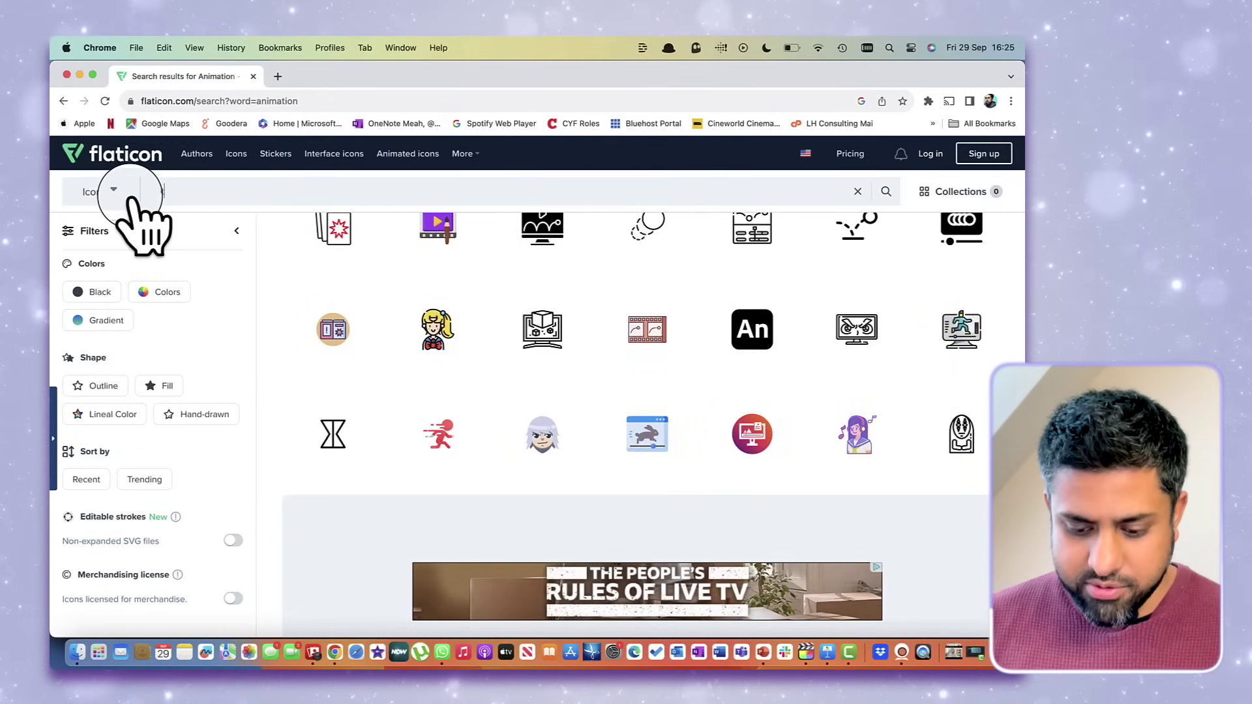
text(automation)
key(Return)
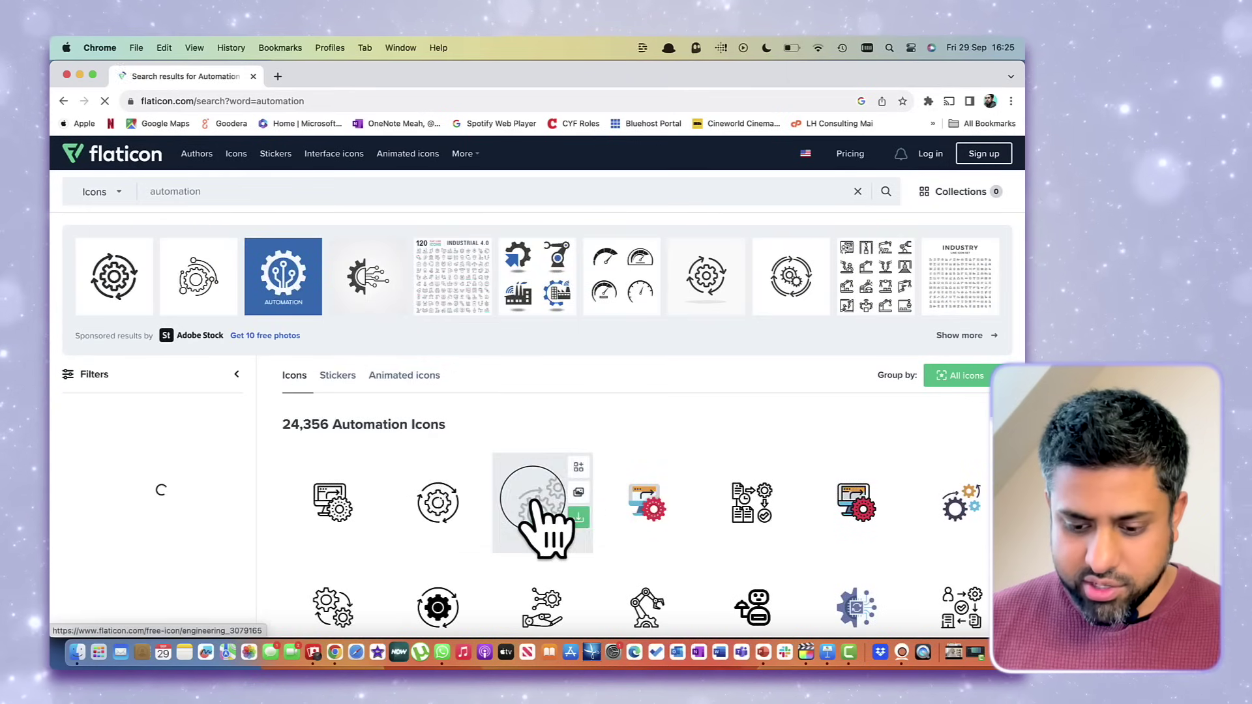
scroll(587, 340, down, 2)
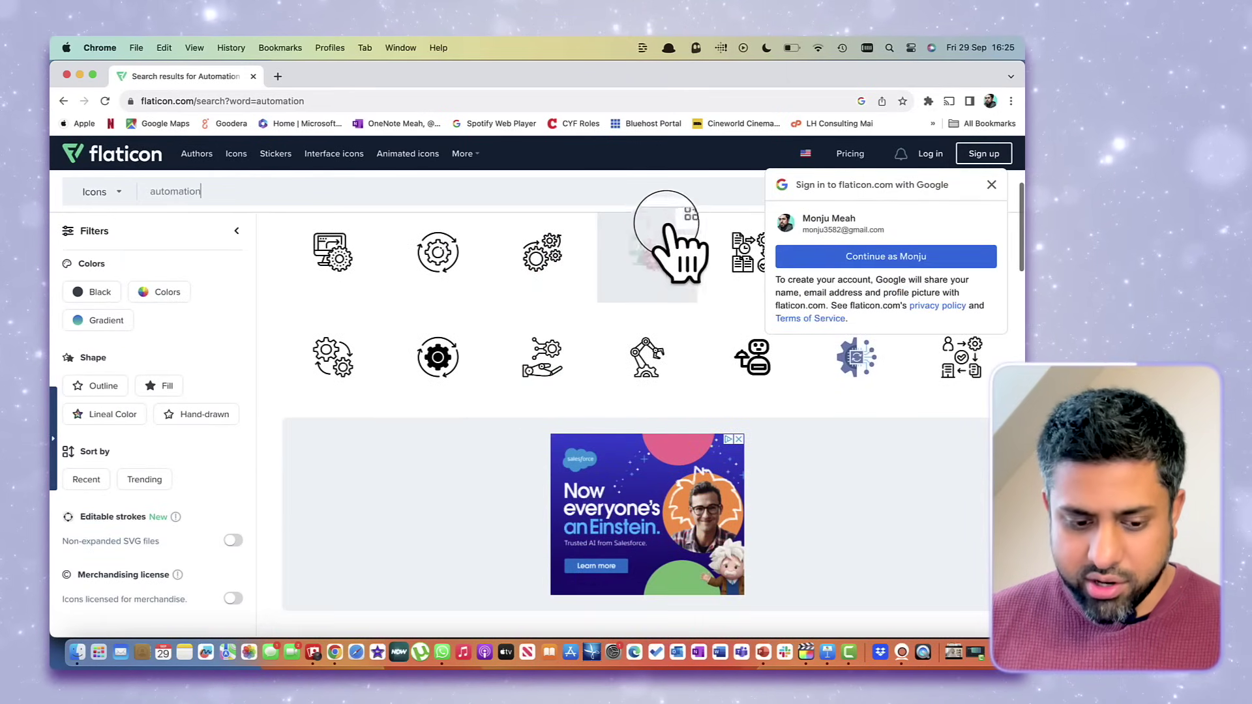
click(655, 243)
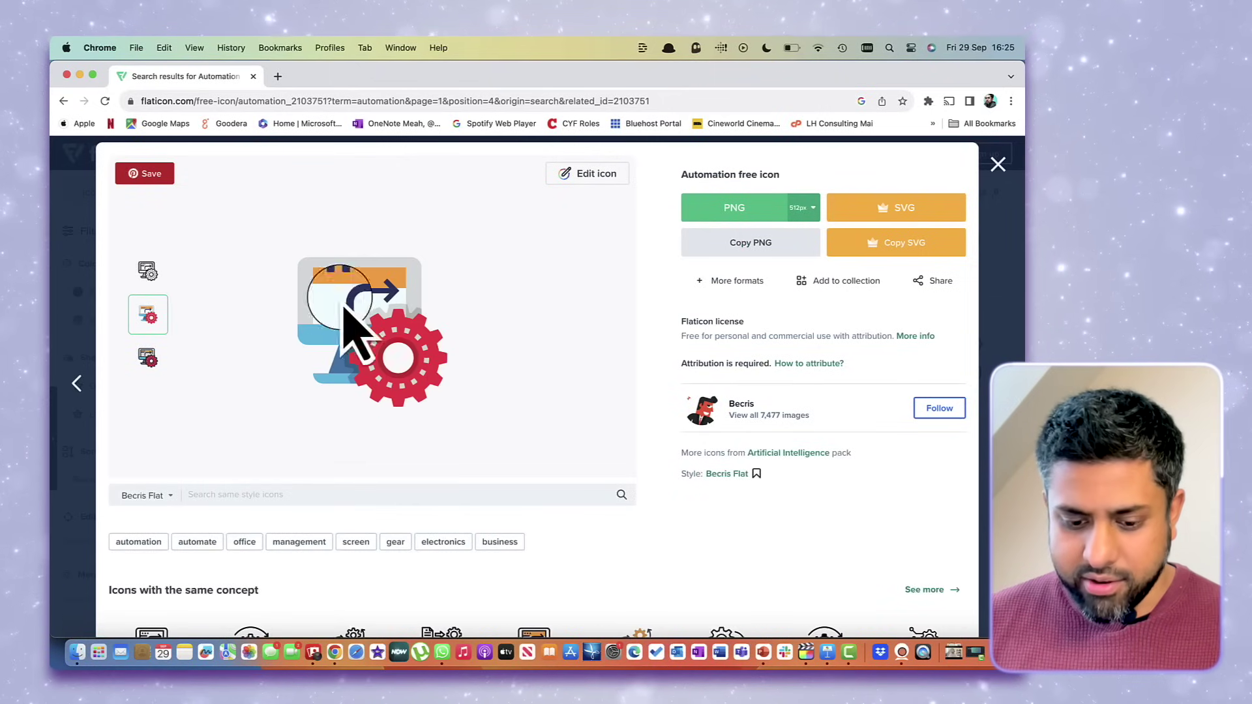
click(1003, 166)
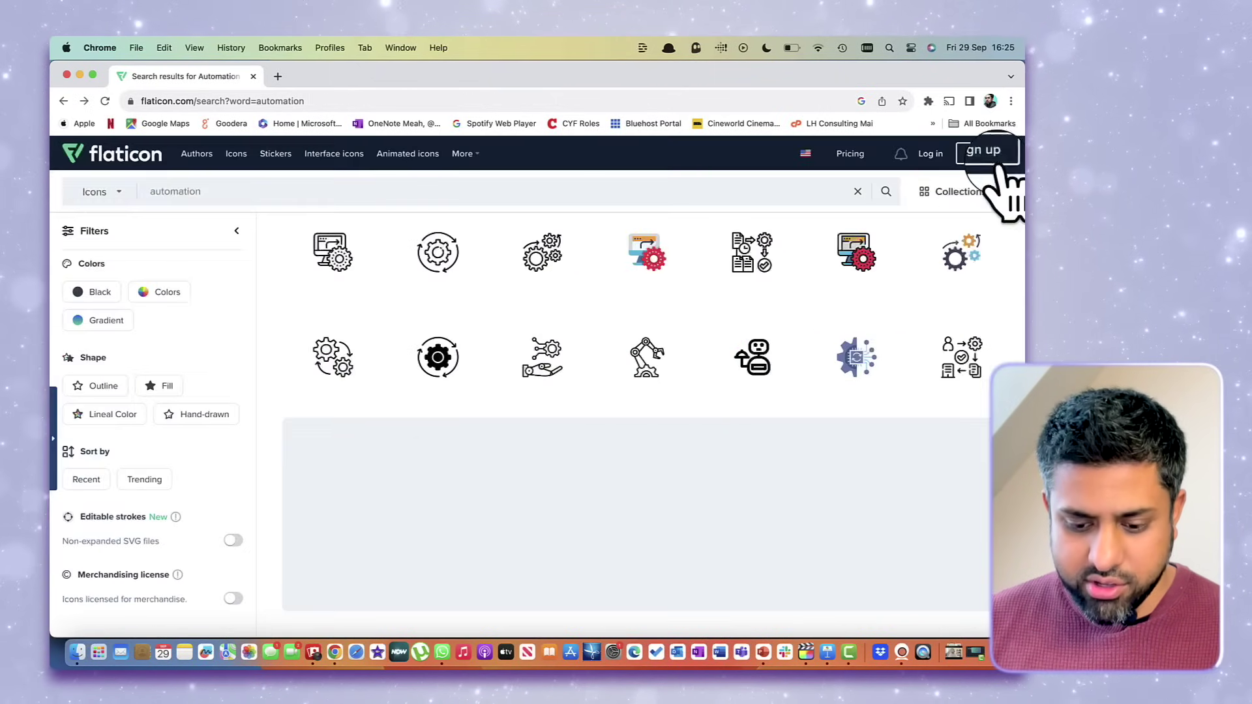
key(super+Tab)
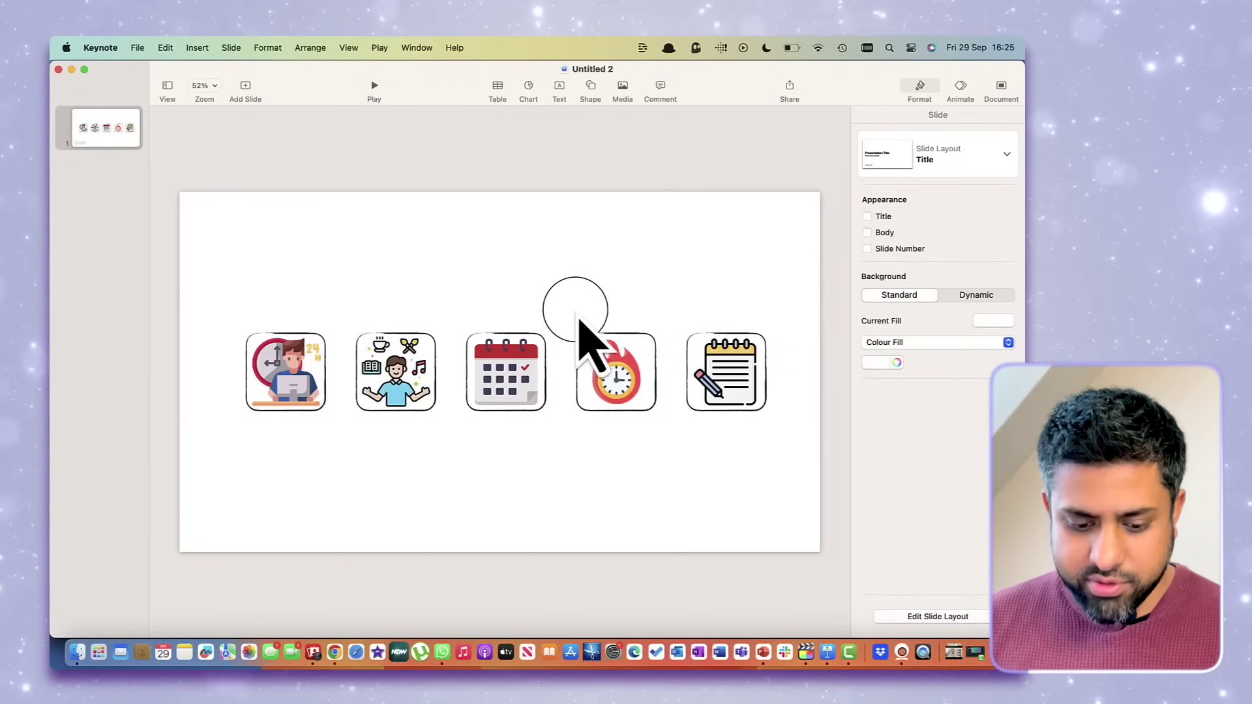
Step: Give the 24-hour worker icon a 1 s Move In build-in, bottom to top with bounce
click(308, 374)
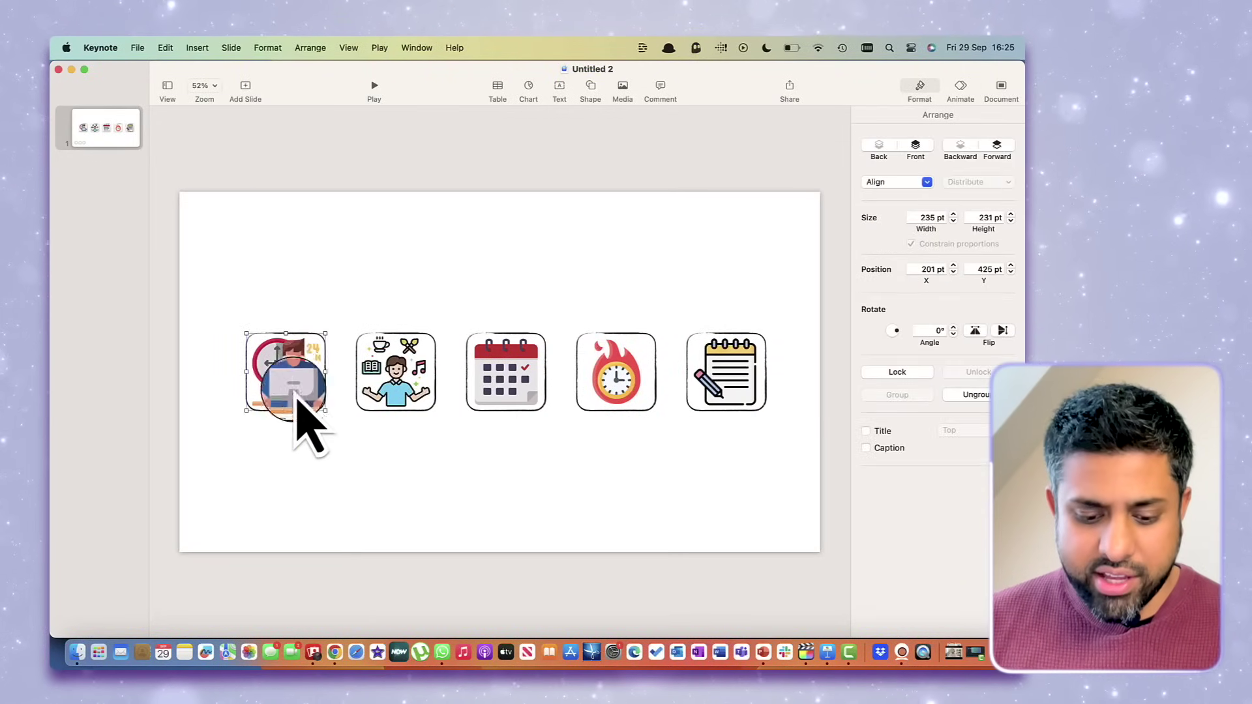
click(532, 460)
click(300, 377)
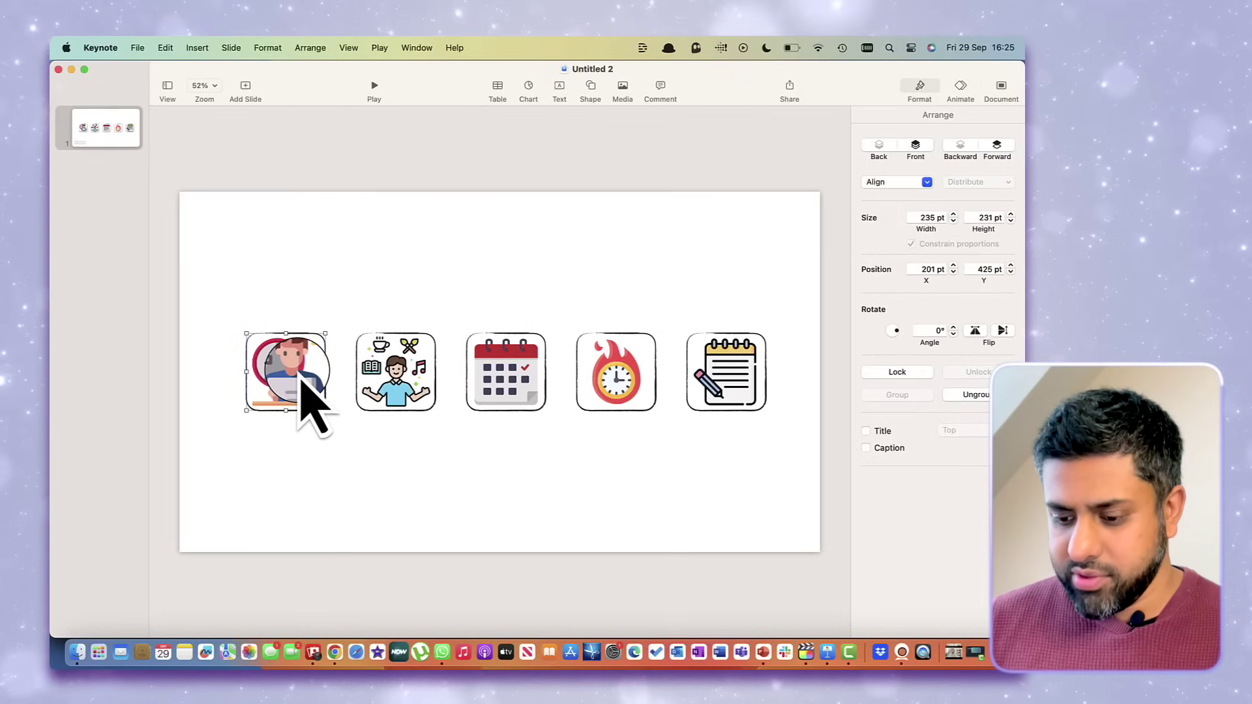
click(961, 89)
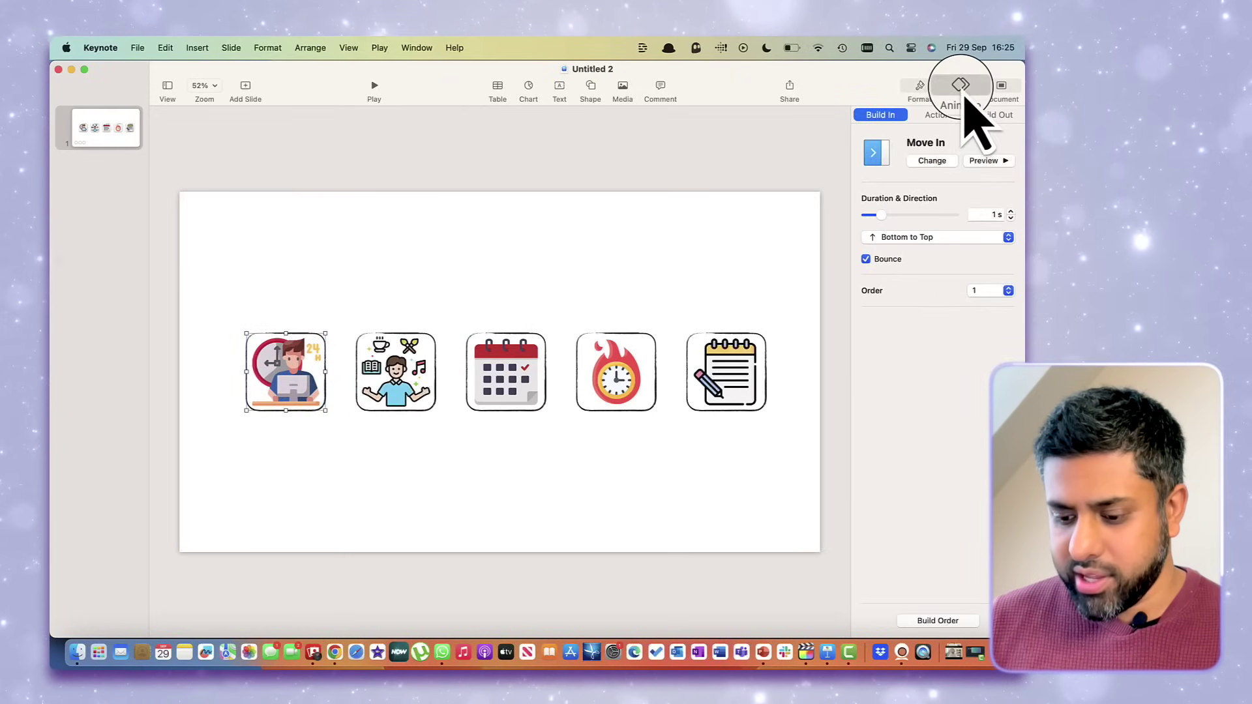
click(934, 164)
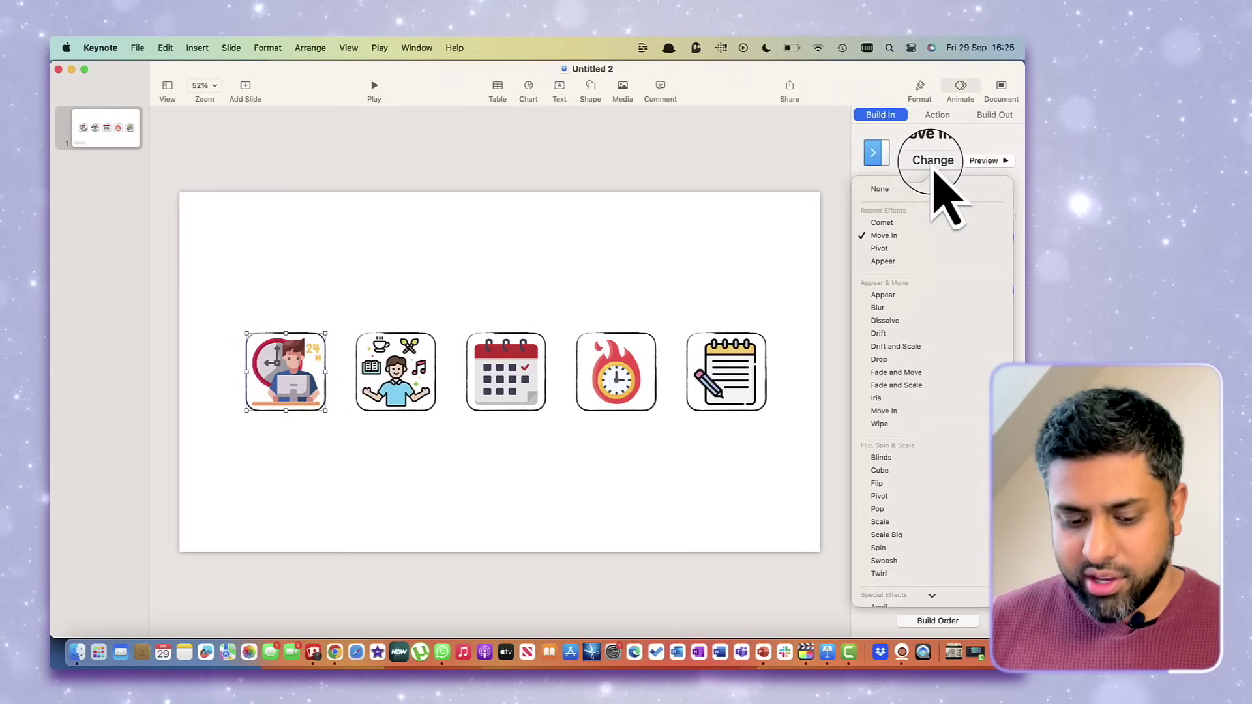
click(907, 246)
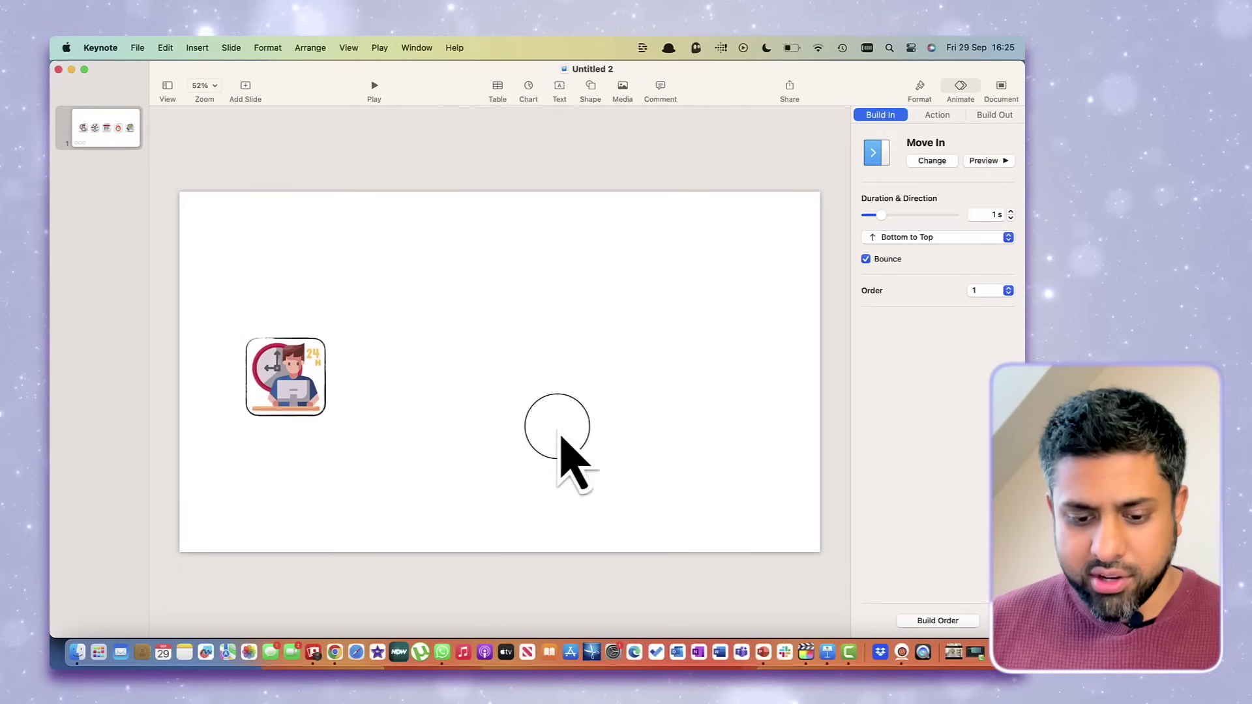
click(512, 458)
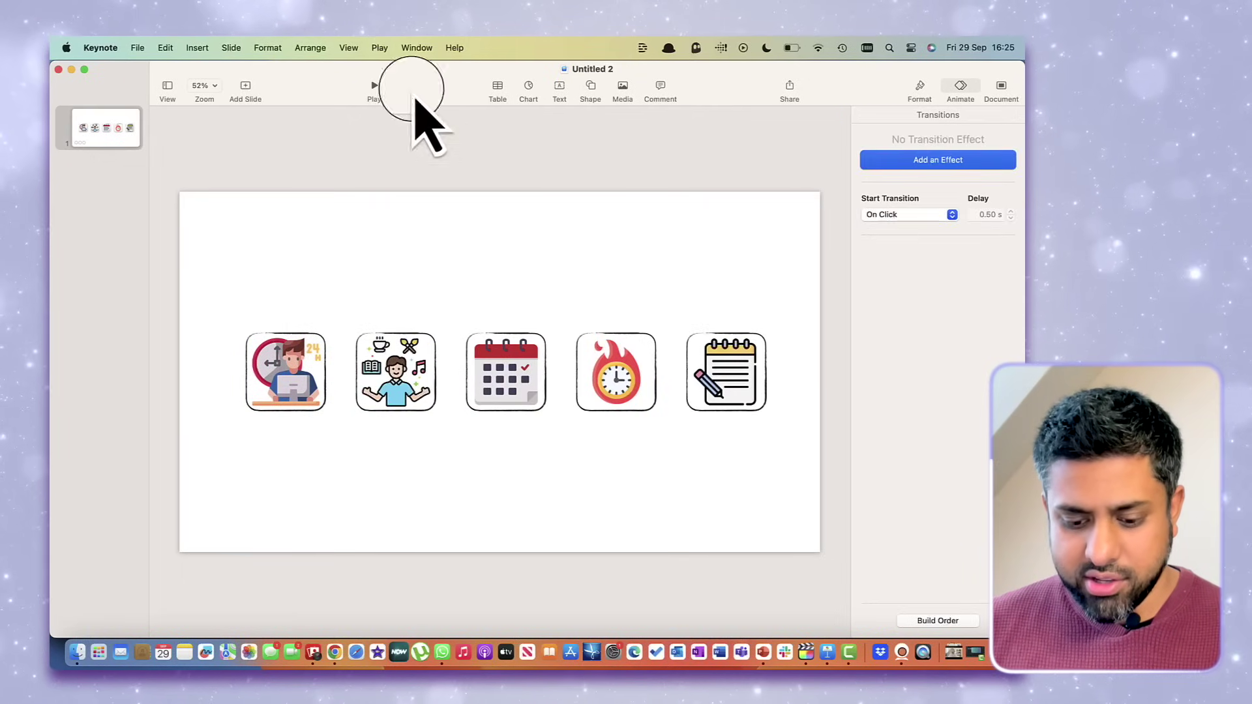
click(374, 87)
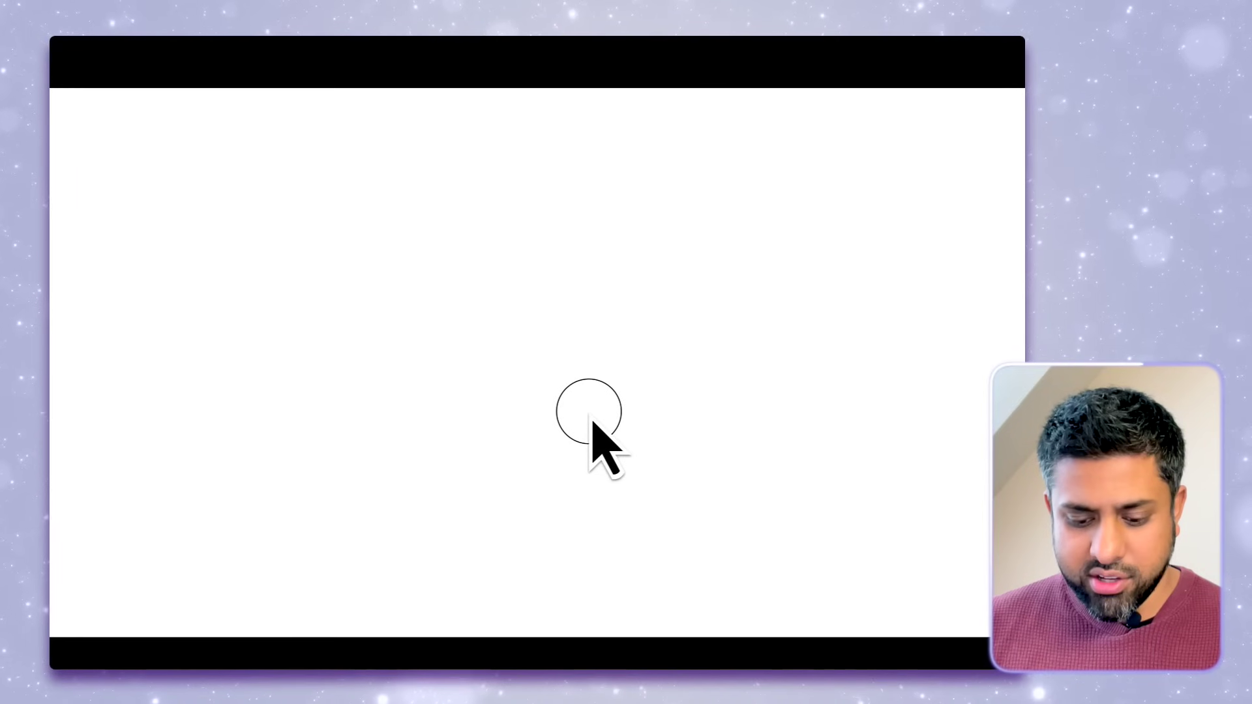
click(590, 433)
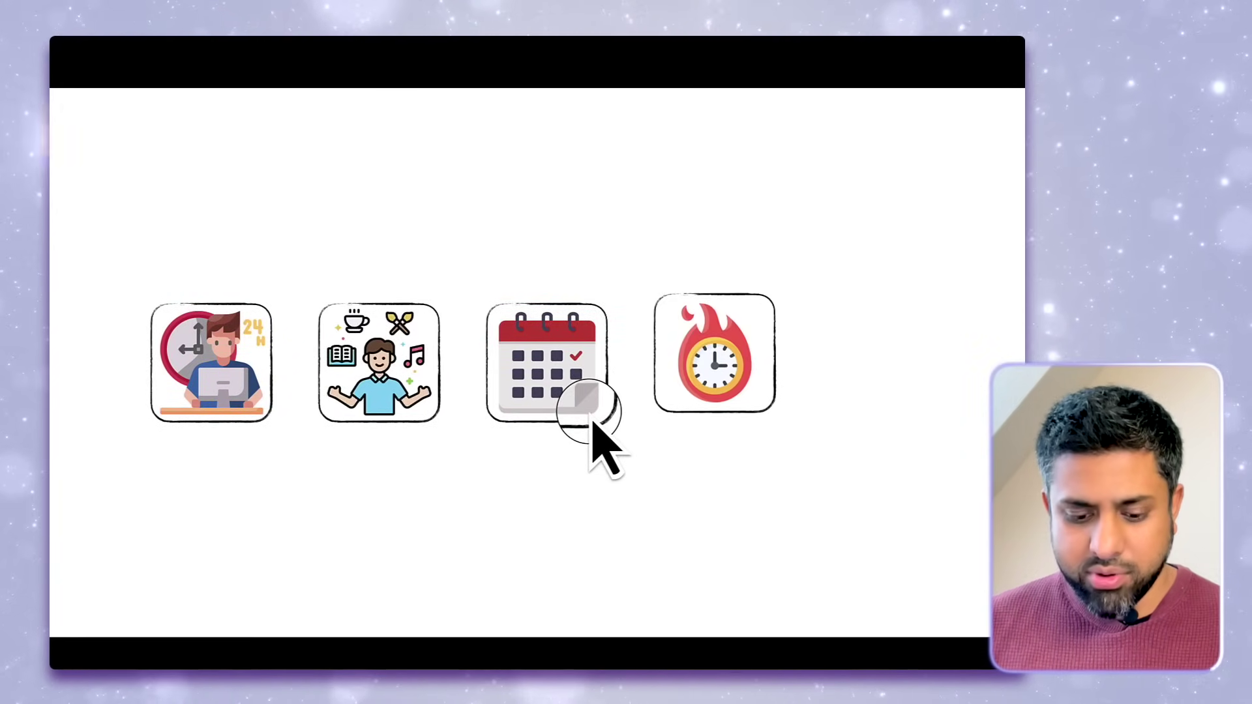
click(591, 424)
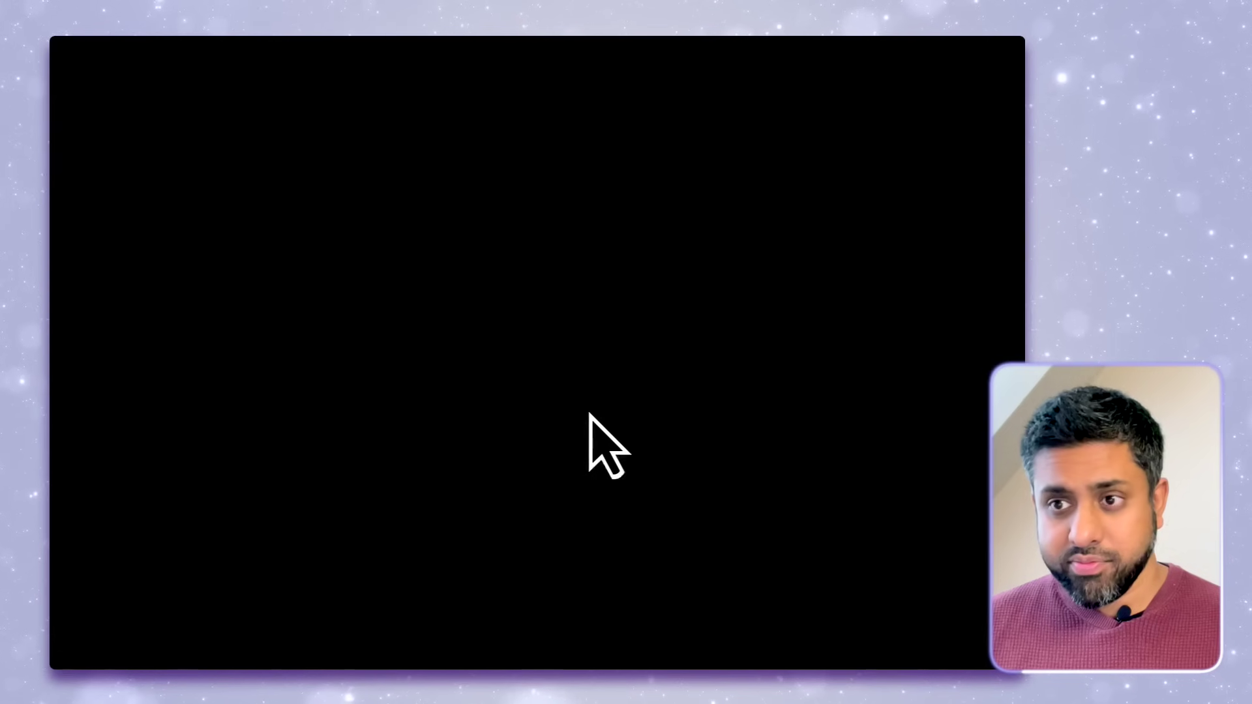
click(587, 431)
click(275, 264)
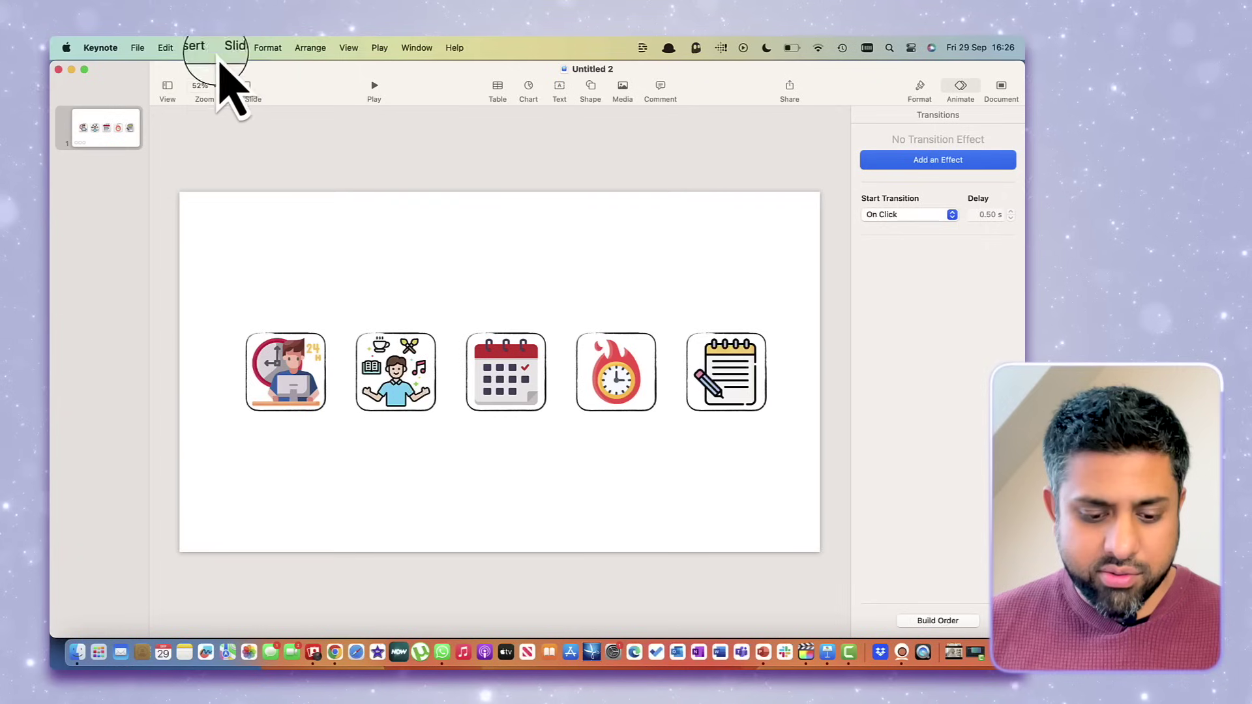
Step: Set the slide background fill to No Fill
click(139, 50)
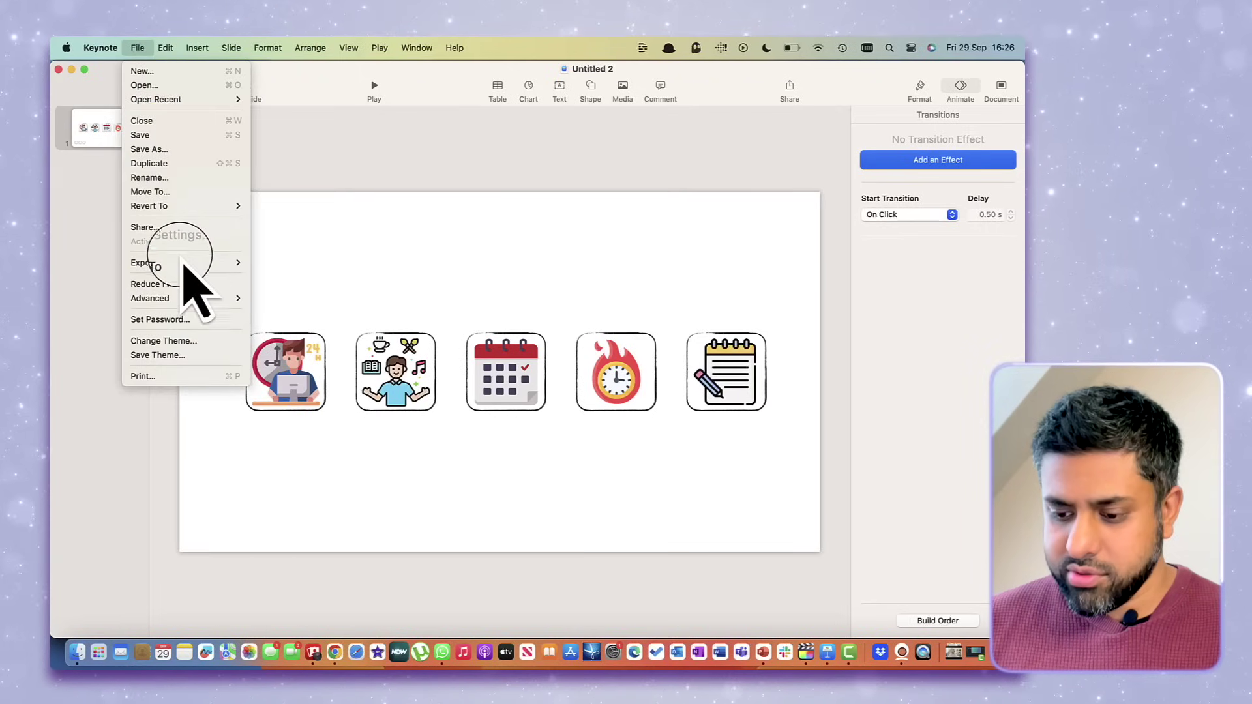
mouse_move(184, 265)
click(433, 218)
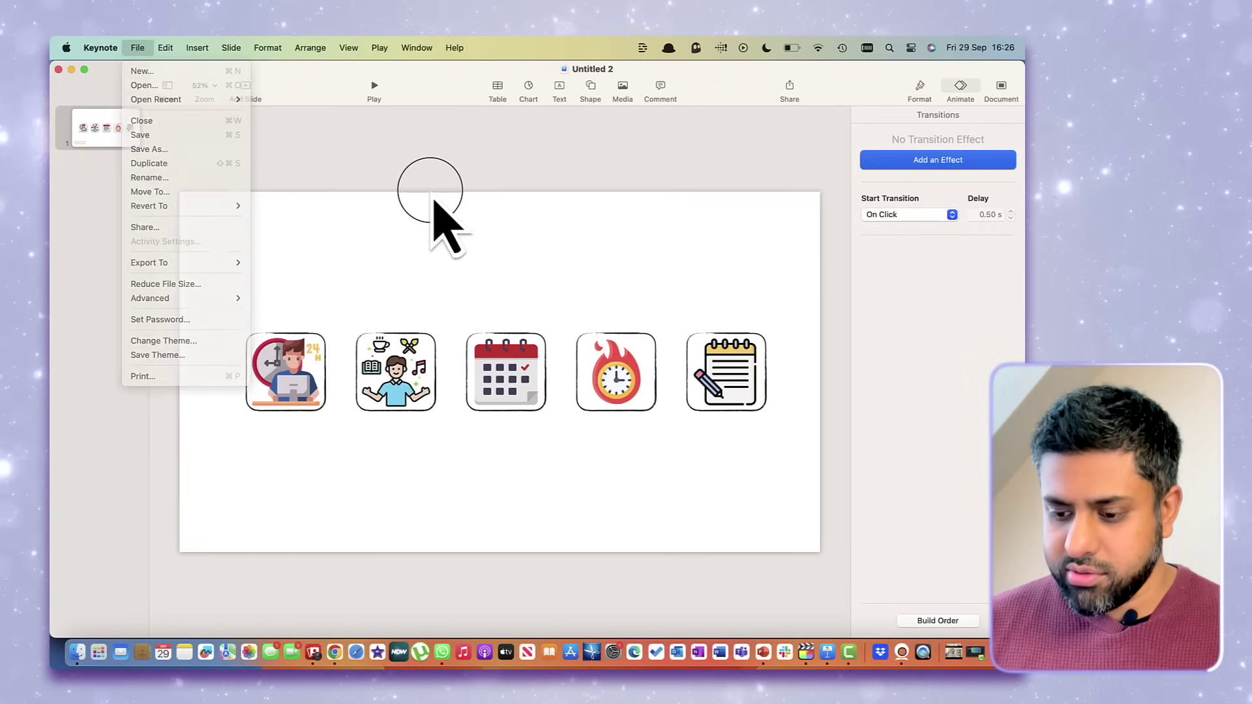
click(922, 104)
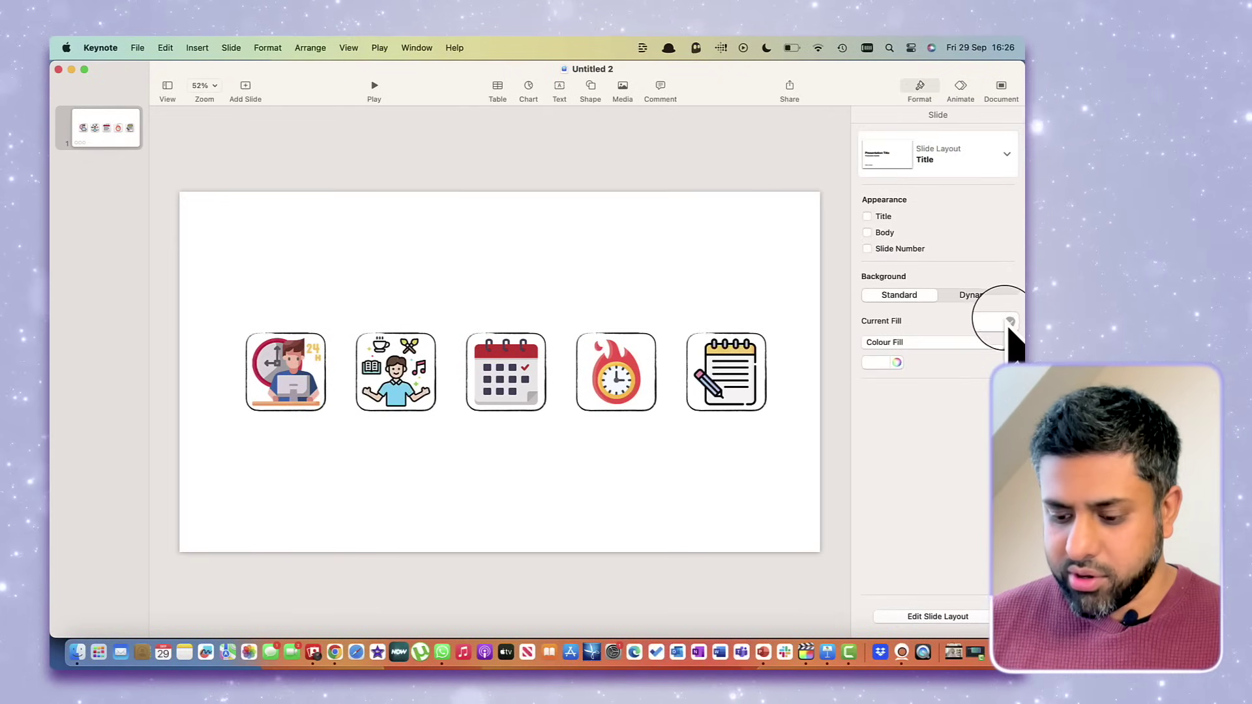
click(995, 346)
click(952, 329)
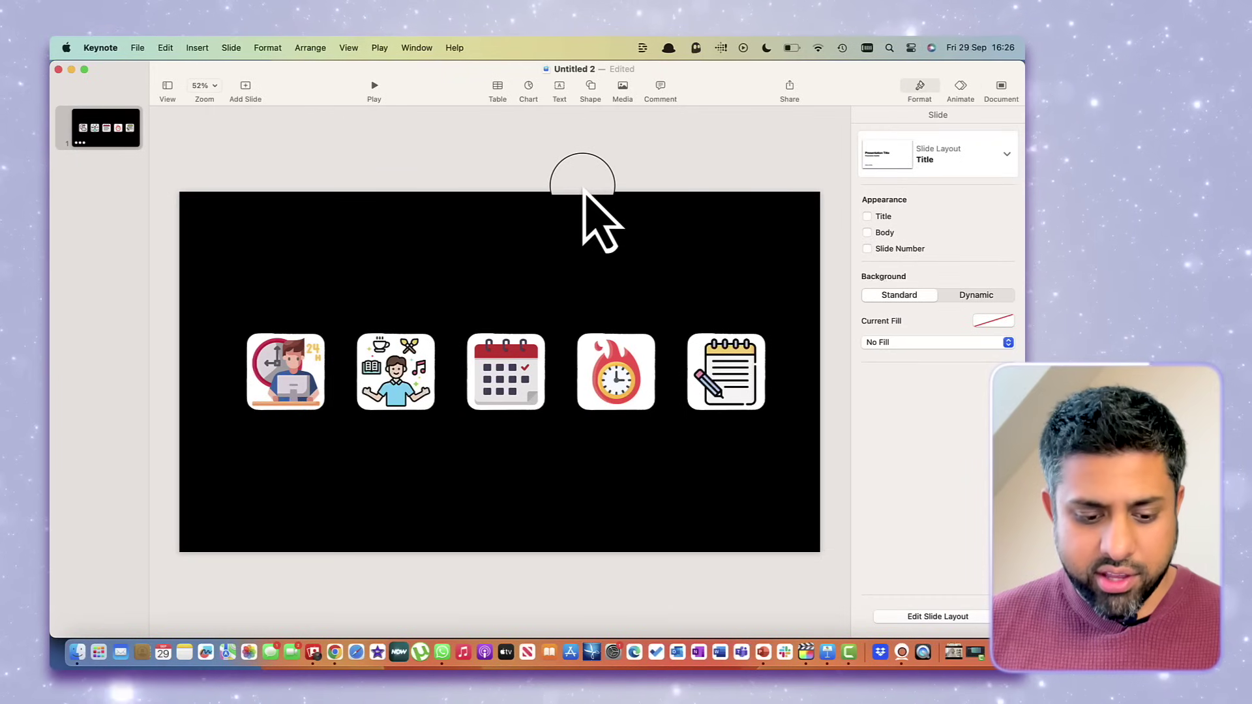
Step: Open the movie export settings, showing 1920 × 1080 Apple ProRes 4444
click(138, 48)
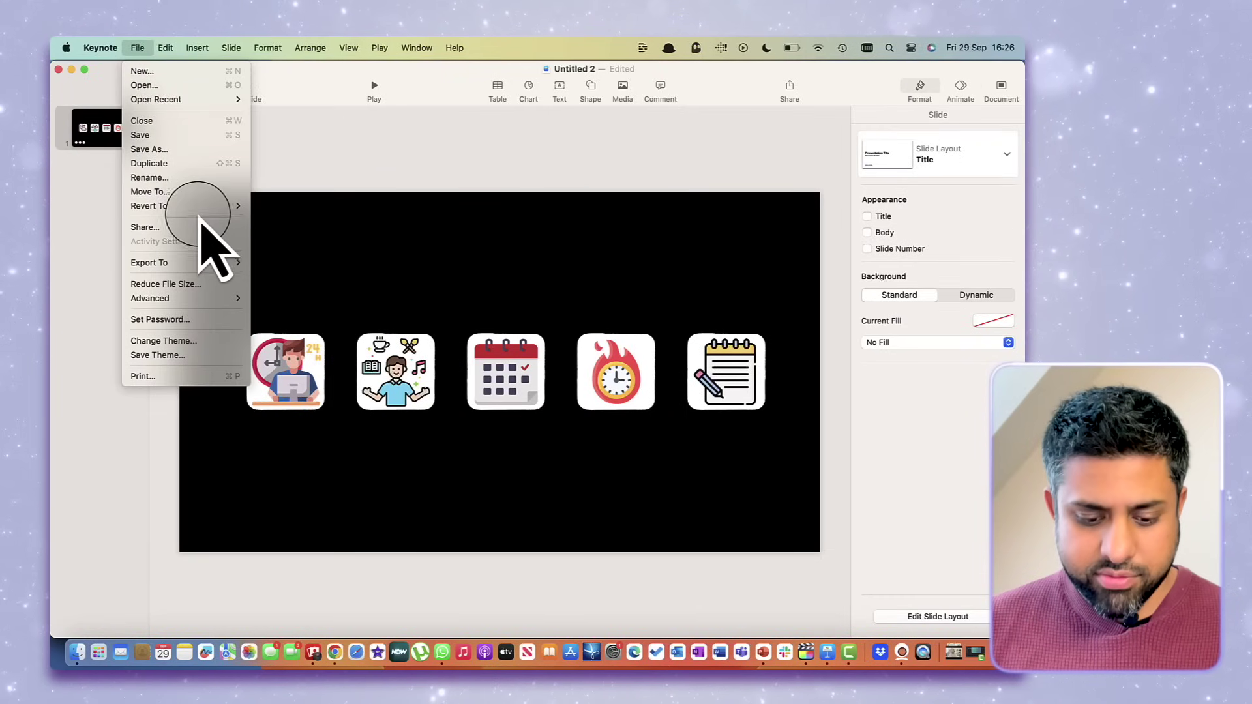
mouse_move(224, 264)
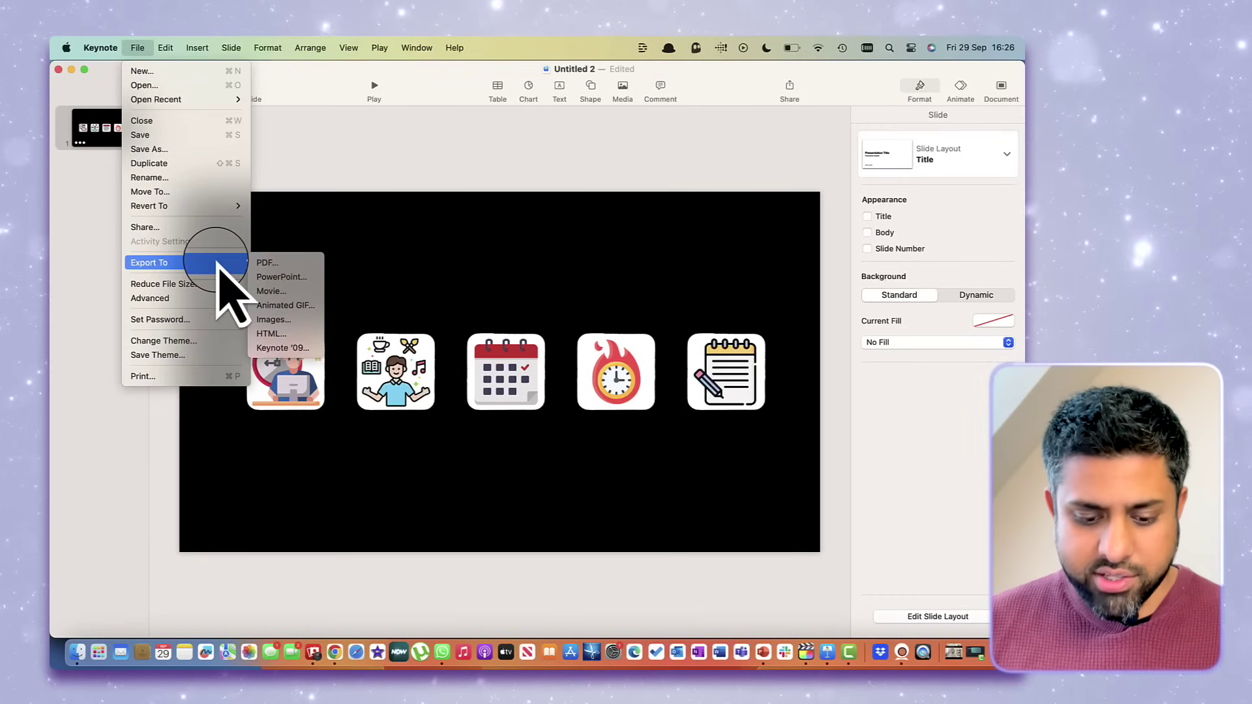
click(291, 294)
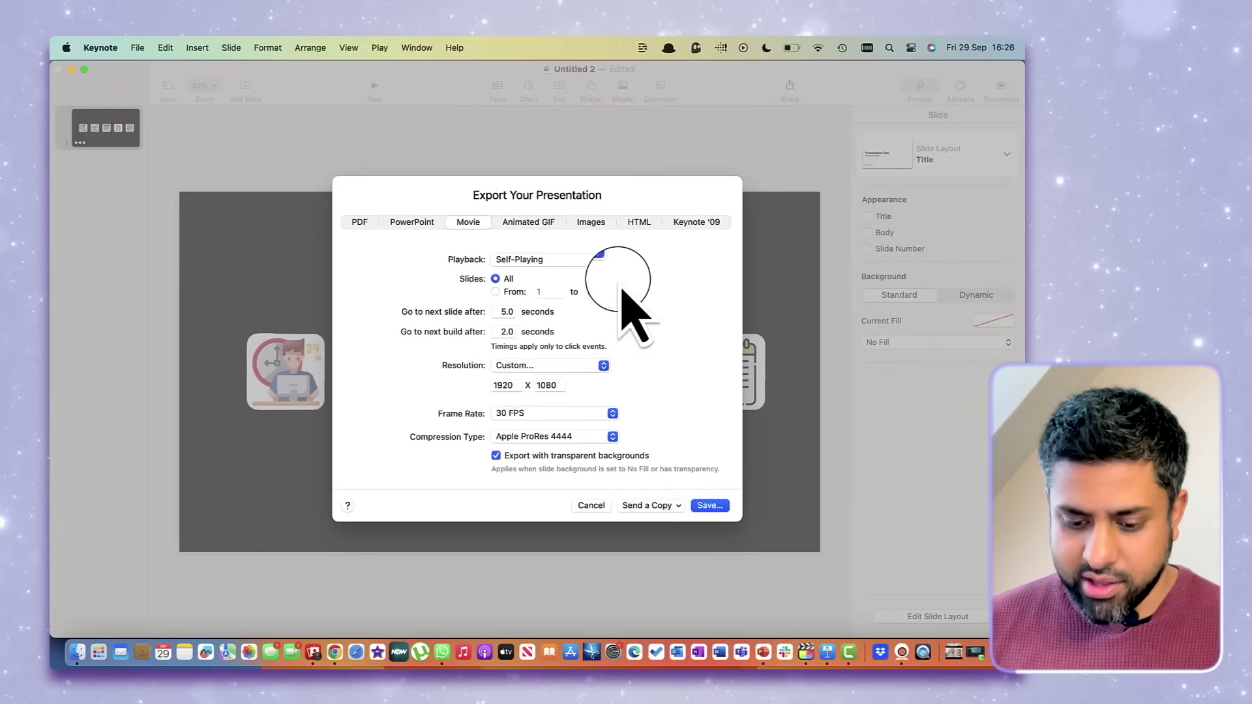